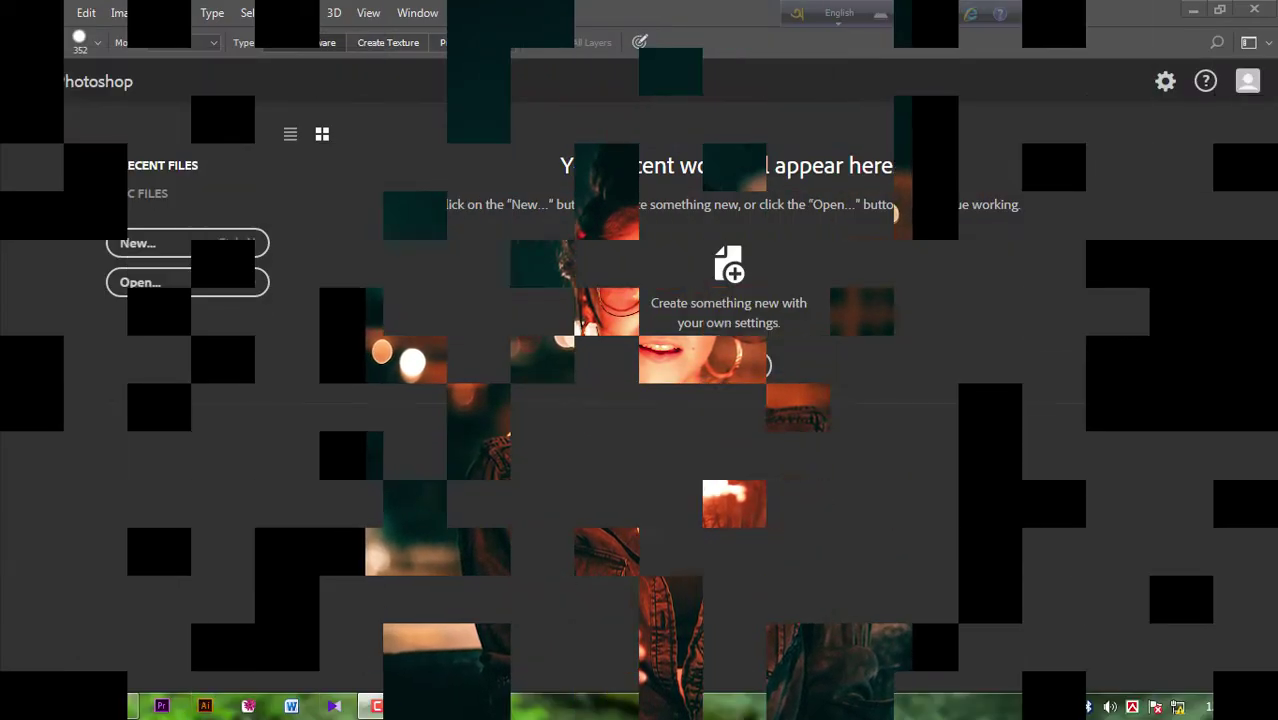
# Step: Preview the sparkler portrait james-gillespie-714755-unsplash.jpg and open it in Photoshop
pyautogui.click(220, 612)
pyautogui.doubleClick(430, 338)
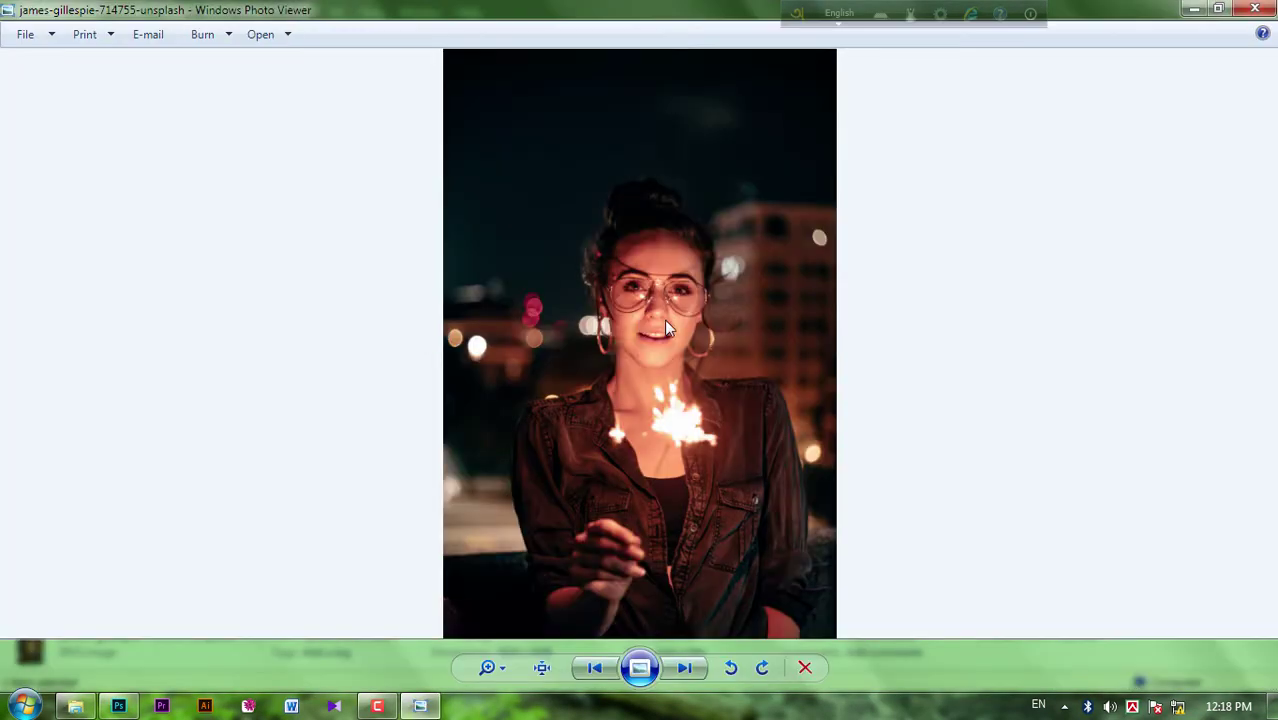
pyautogui.scroll(2, 664, 320)
pyautogui.moveTo(795, 210); pyautogui.dragTo(795, 432)
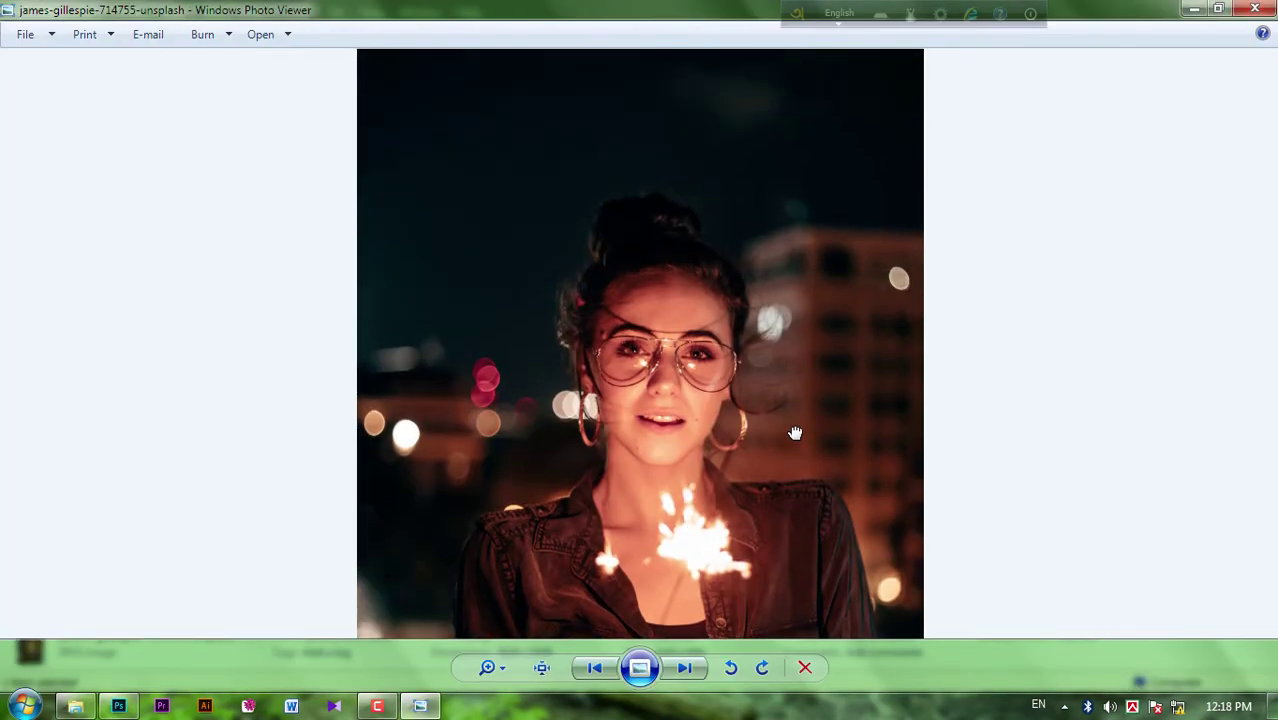
pyautogui.scroll(-2, 795, 432)
pyautogui.click(1255, 9)
pyautogui.moveTo(440, 330)
pyautogui.mouseDown()
pyautogui.moveTo(120, 708)
pyautogui.moveTo(382, 329)
pyautogui.mouseUp()
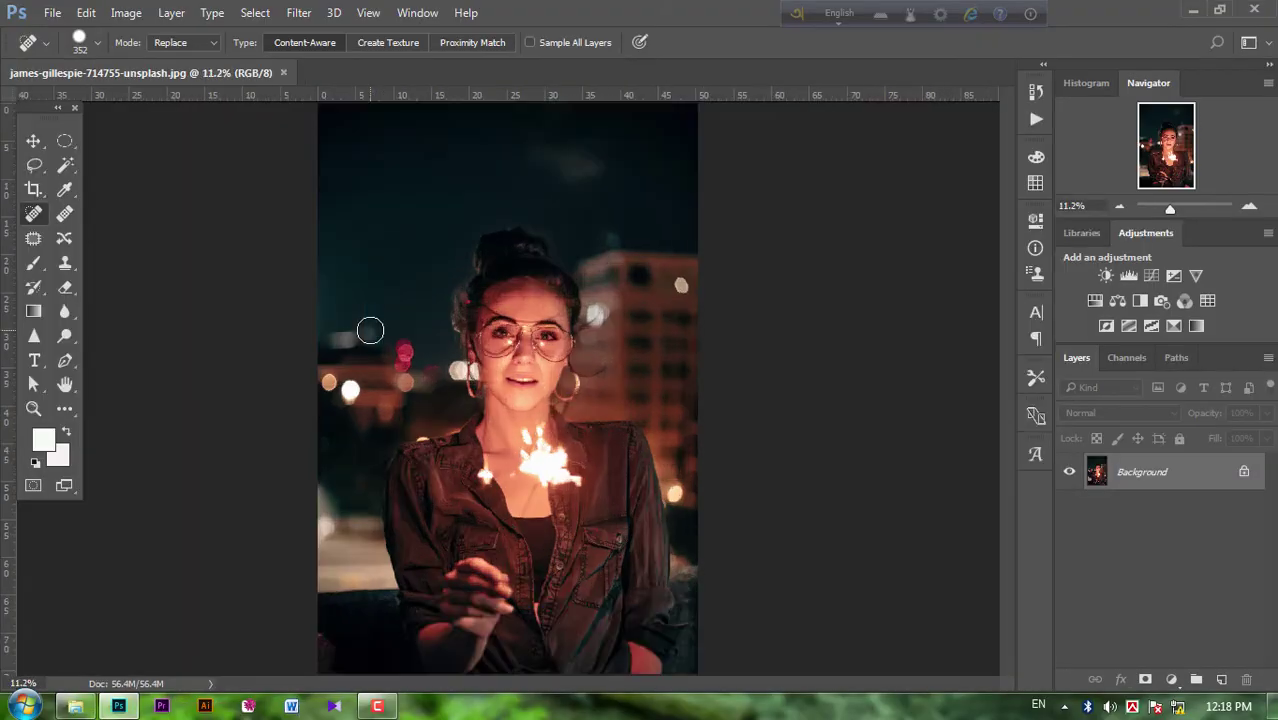
# Step: Duplicate the background layer and apply the Camera Raw Filter to the copy
pyautogui.hotkey('ctrl', 'j')
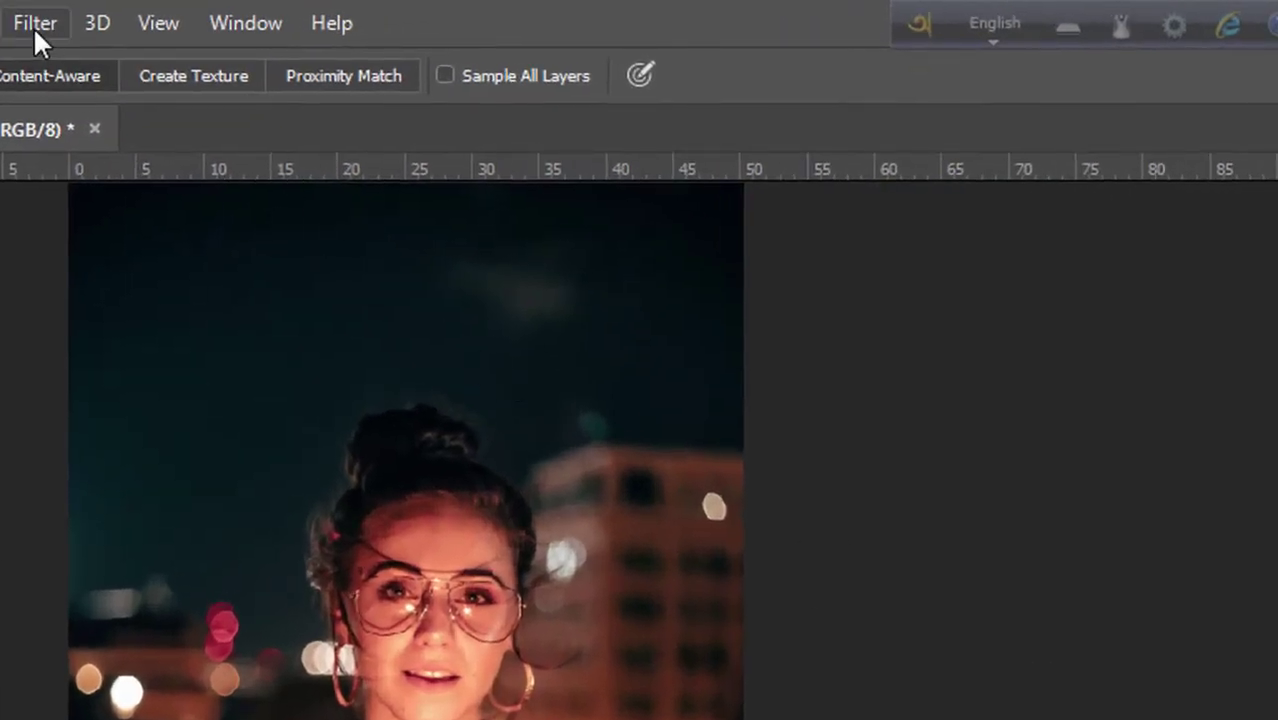
pyautogui.click(298, 12)
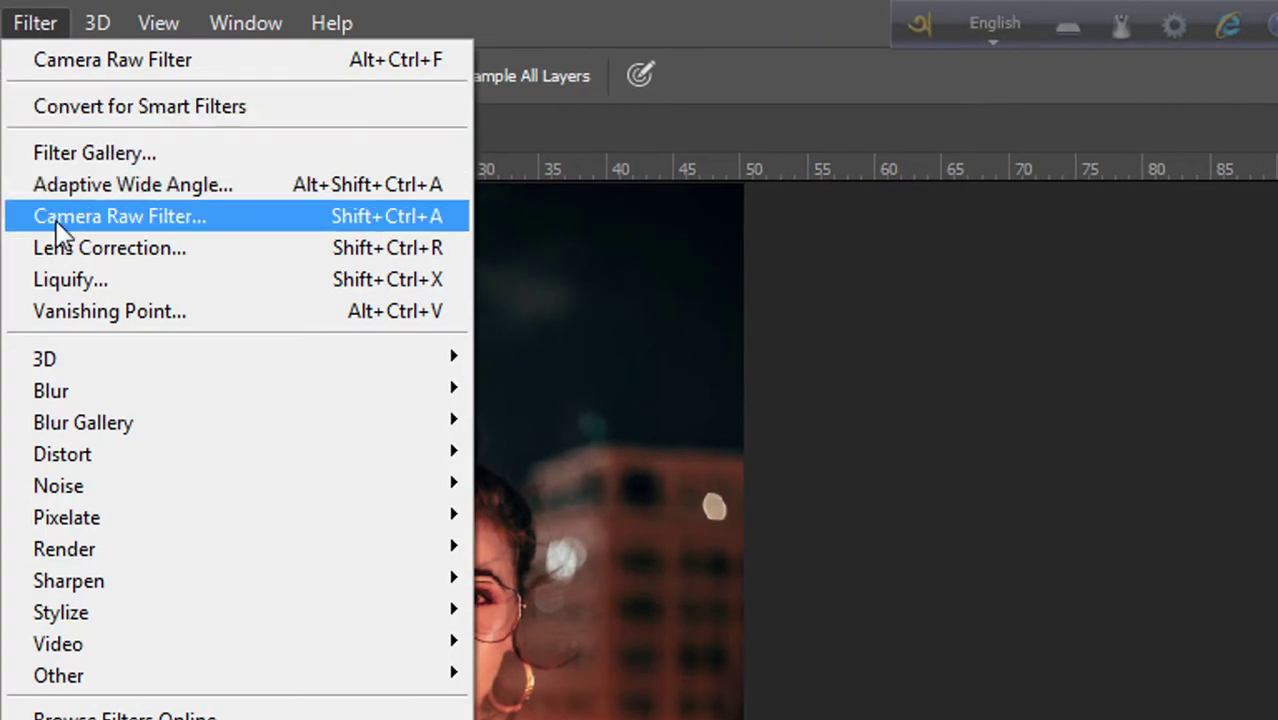
pyautogui.click(57, 222)
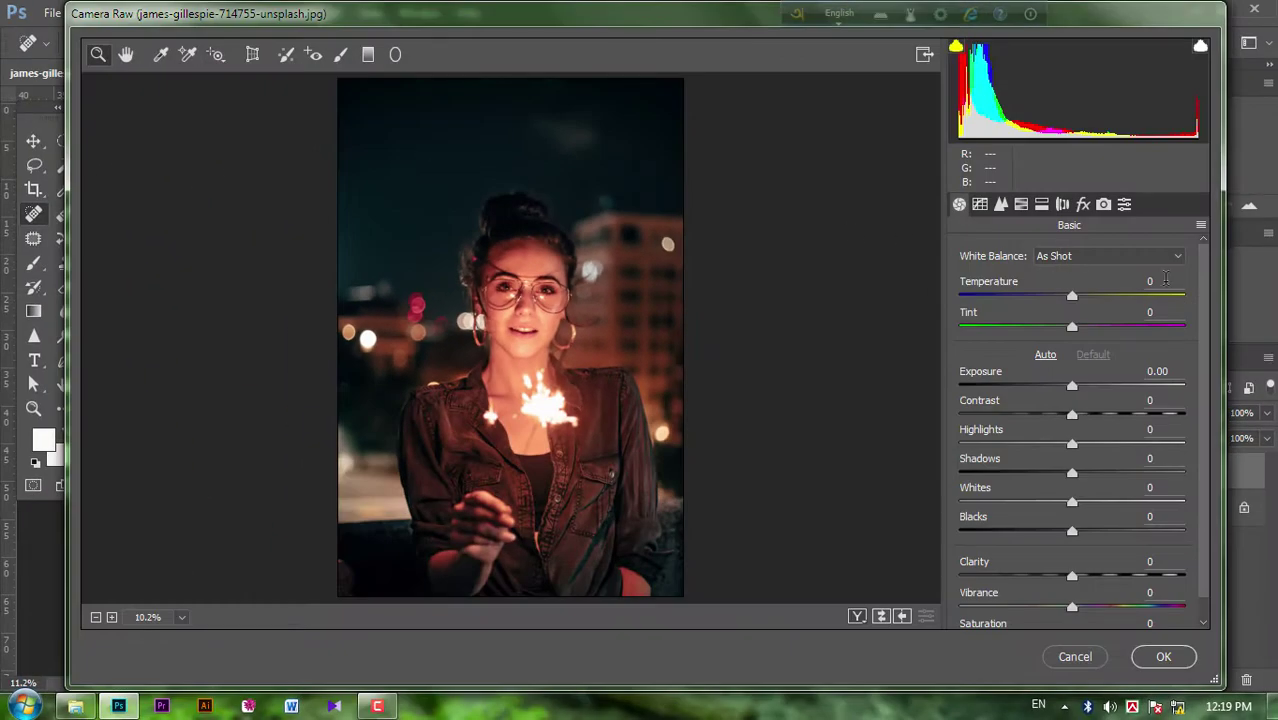
# Step: Set Temperature +5, Tint -10, Exposure +0.20 and Contrast +15
pyautogui.write('5')
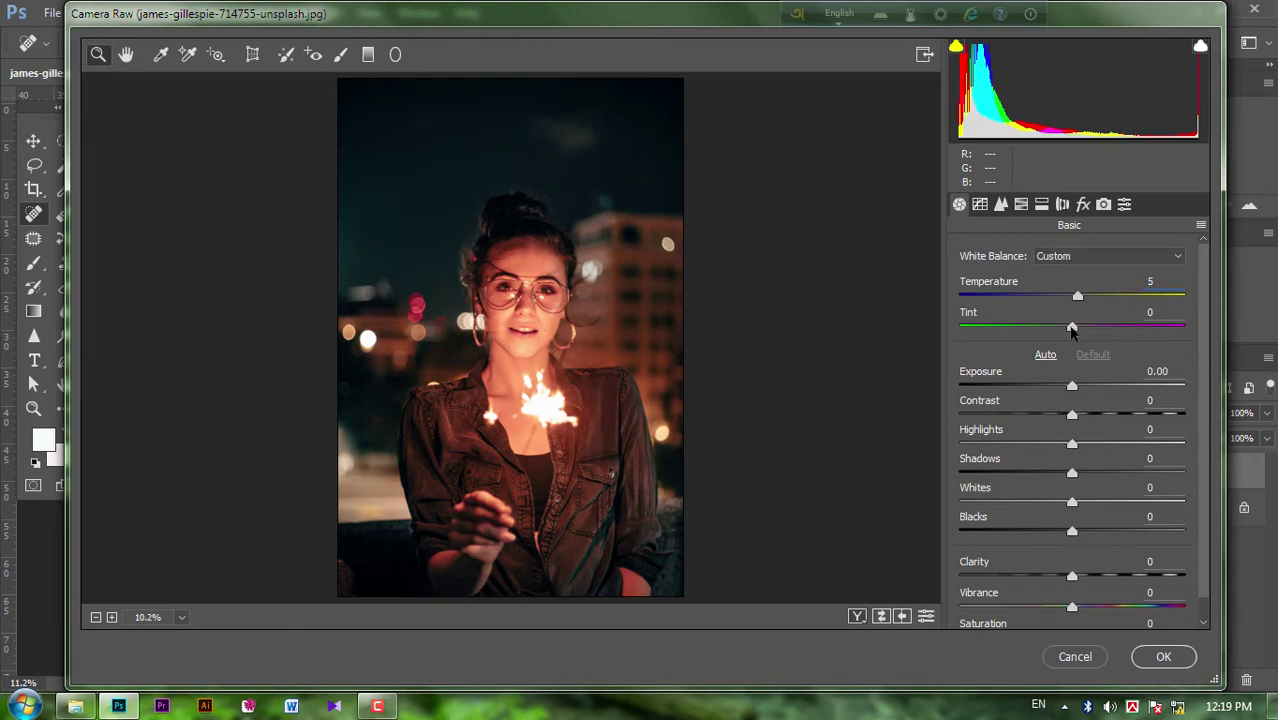
pyautogui.moveTo(1071, 330); pyautogui.dragTo(1061, 328)
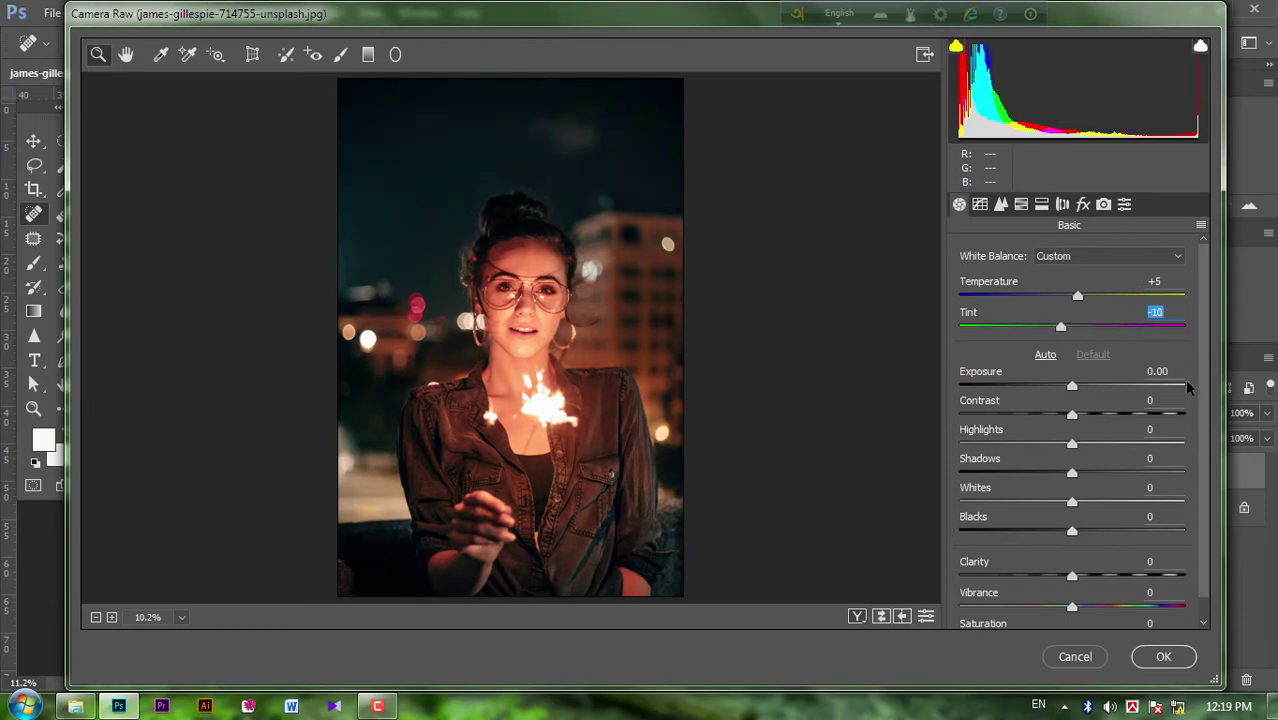
pyautogui.click(1157, 371)
pyautogui.write('.2')
pyautogui.click(1137, 403)
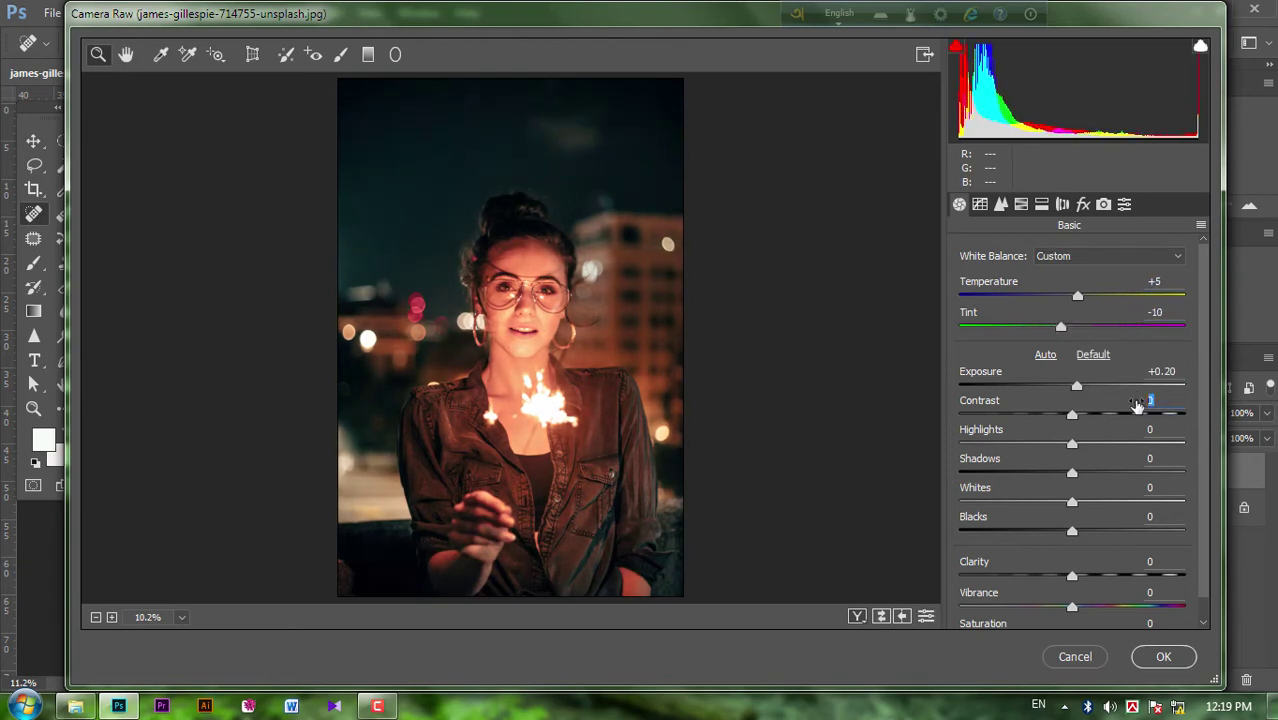
pyautogui.write('15')
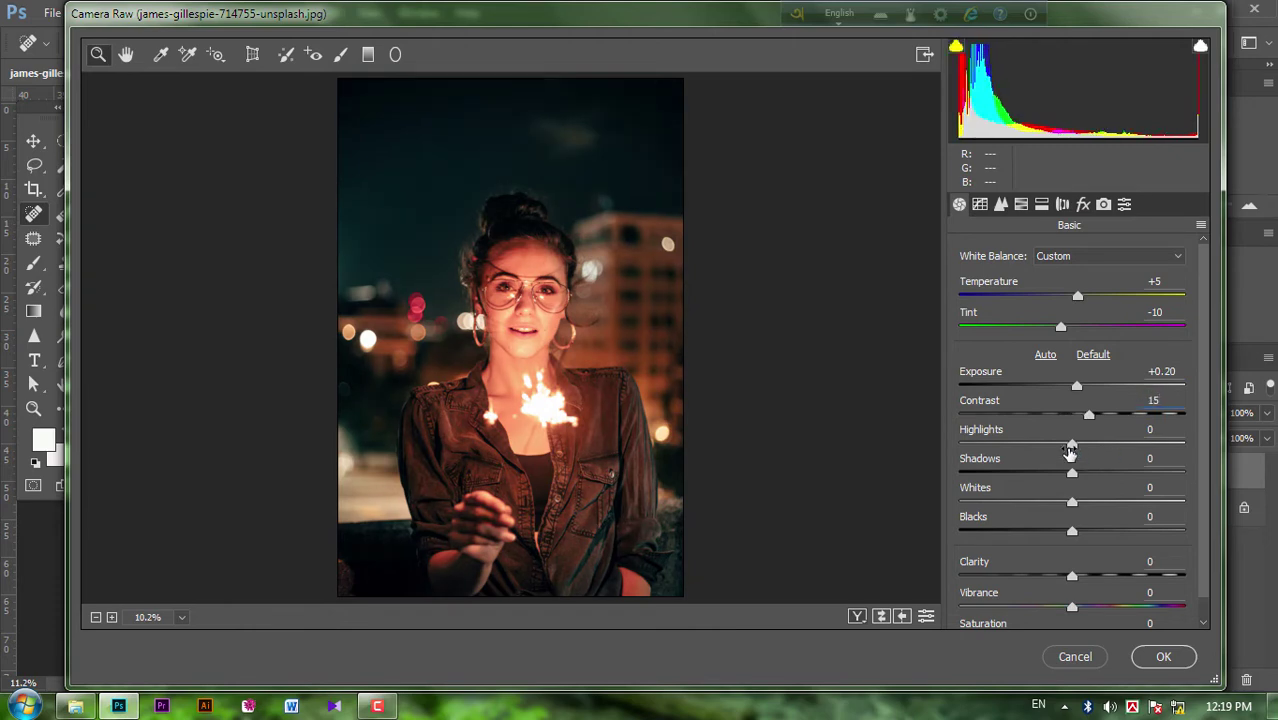
# Step: Set the tone sliders (Shadows -15, Blacks -20) and Clarity +15
pyautogui.moveTo(1071, 447)
pyautogui.mouseDown()
pyautogui.moveTo(1097, 485)
pyautogui.moveTo(1055, 488)
pyautogui.moveTo(1085, 503)
pyautogui.moveTo(1051, 532)
pyautogui.mouseUp()
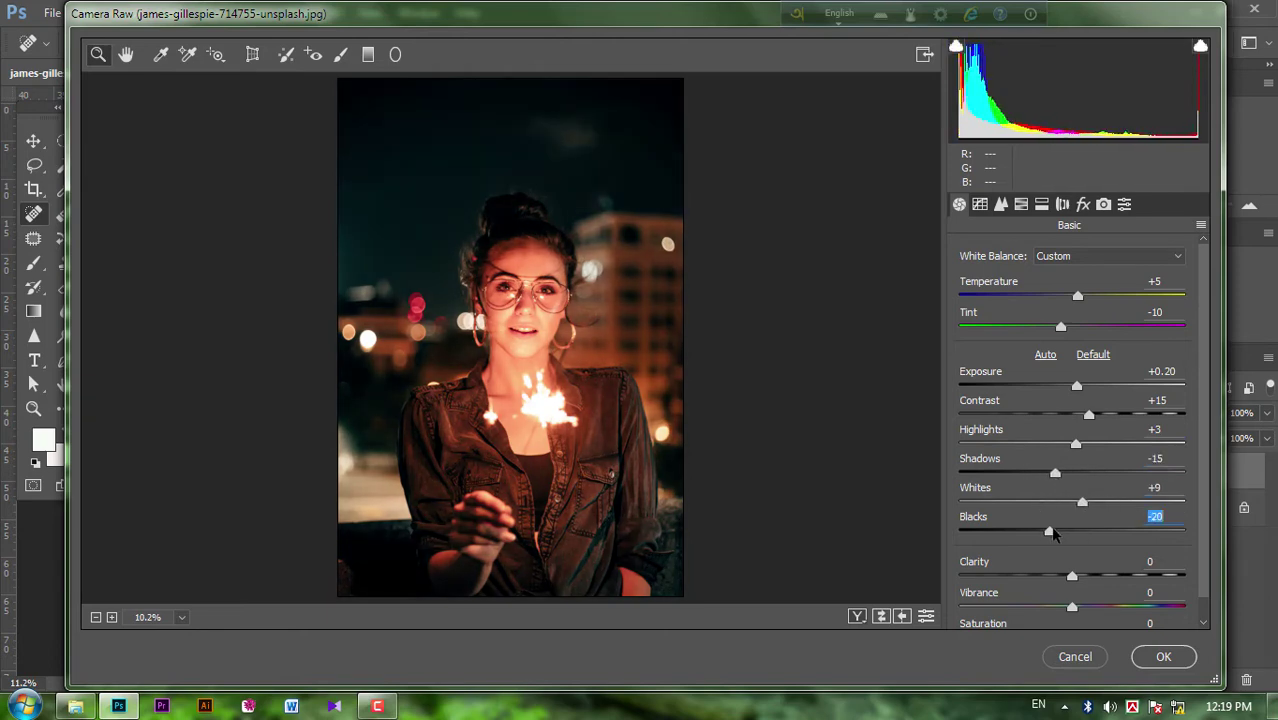
pyautogui.click(1152, 561)
pyautogui.write('15')
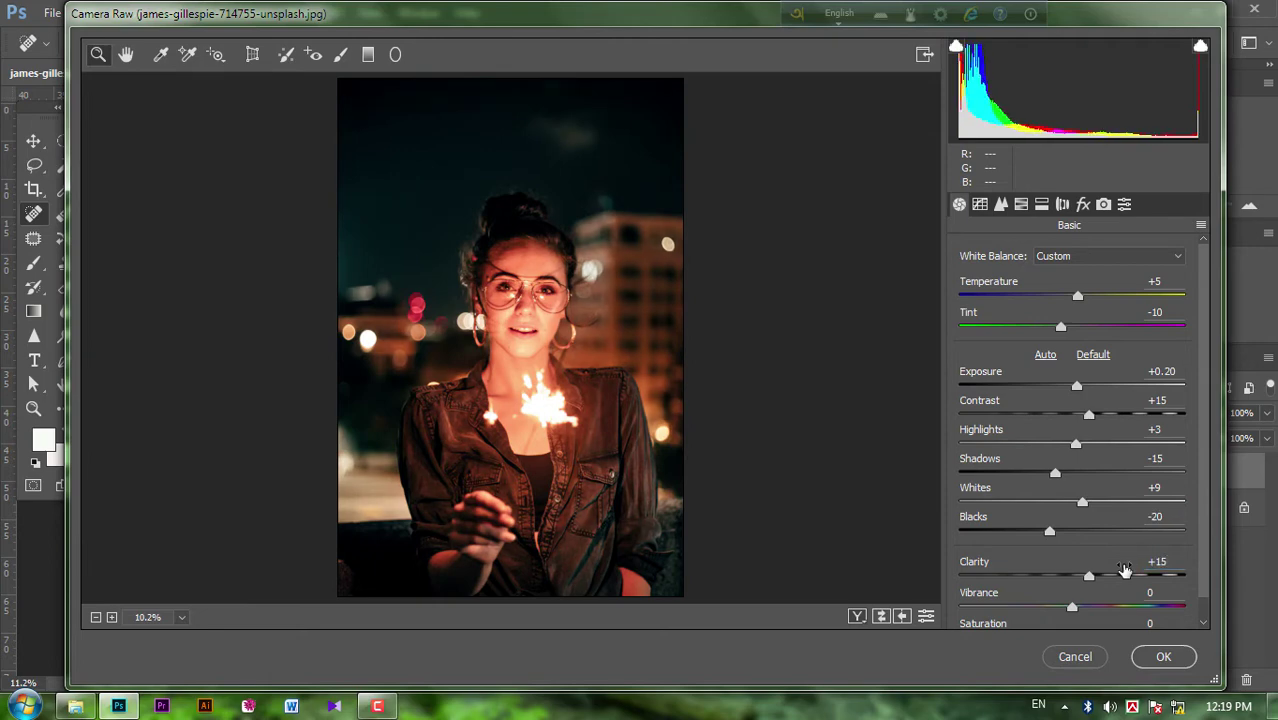
pyautogui.click(1130, 597)
# Step: Set Vibrance +7 and HSL hues: Reds +10, Oranges +5, Yellows -12, Greens +84, Aquas +13, Blues -19
pyautogui.click(1152, 622)
pyautogui.click(1021, 204)
pyautogui.moveTo(1126, 352)
pyautogui.mouseDown()
pyautogui.moveTo(1050, 372)
pyautogui.moveTo(1090, 385)
pyautogui.mouseUp()
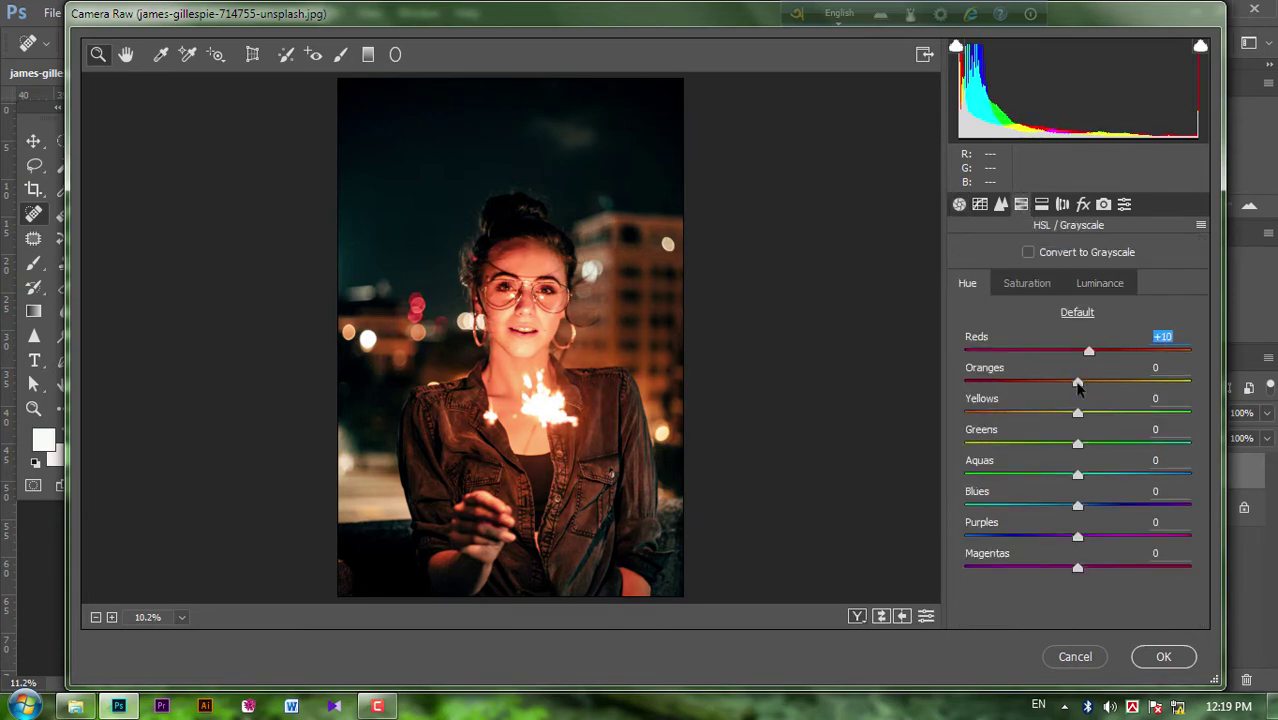
pyautogui.click(1078, 384)
pyautogui.moveTo(1077, 412); pyautogui.dragTo(936, 416)
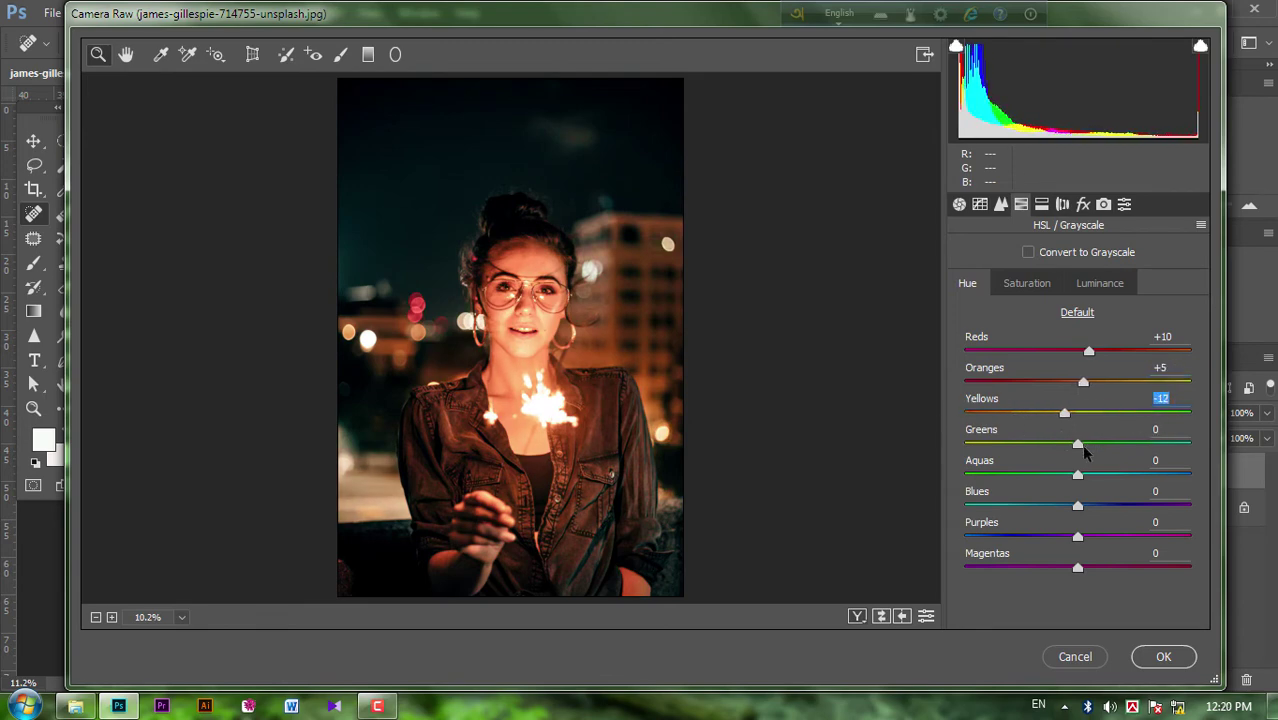
pyautogui.moveTo(1078, 444); pyautogui.dragTo(1172, 446)
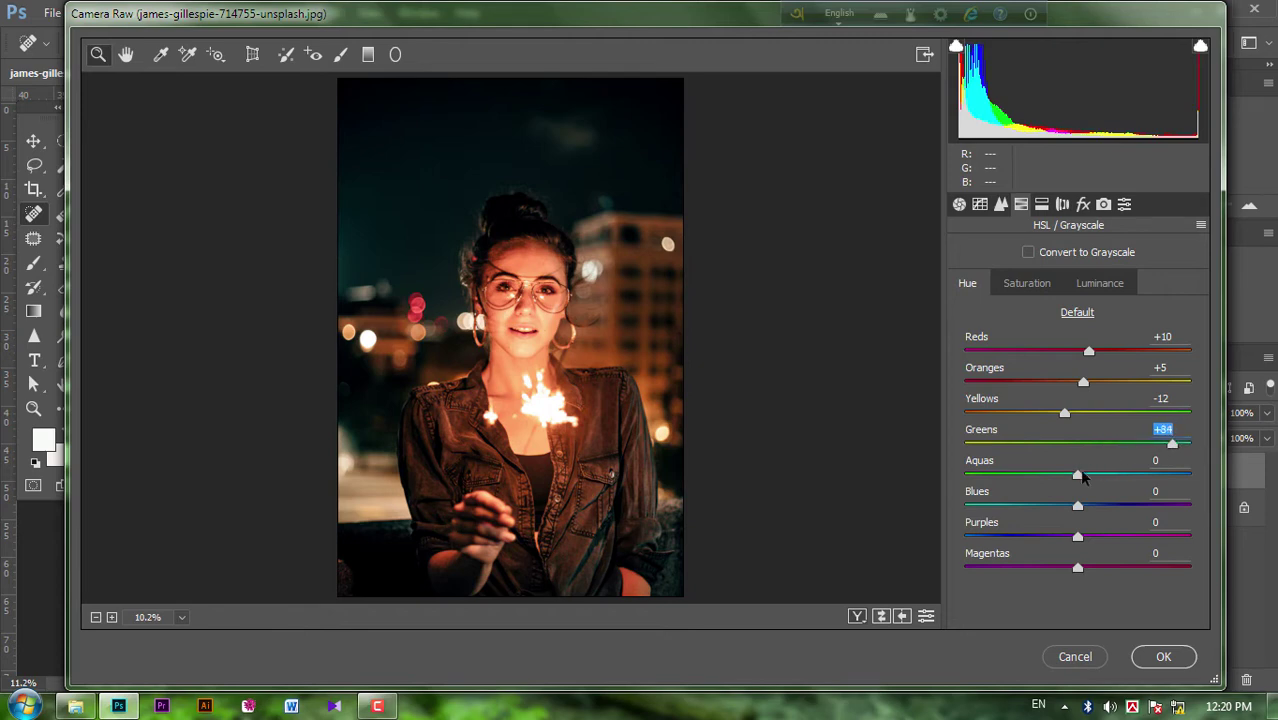
pyautogui.moveTo(1078, 475)
pyautogui.mouseDown()
pyautogui.moveTo(987, 497)
pyautogui.moveTo(1090, 512)
pyautogui.moveTo(1034, 508)
pyautogui.moveTo(1056, 507)
pyautogui.moveTo(1026, 538)
pyautogui.mouseUp()
# Step: Set HSL saturation to Reds +70, Greens +25, Aquas +83 and Blues +39
pyautogui.click(1027, 283)
pyautogui.moveTo(1078, 351)
pyautogui.mouseDown()
pyautogui.moveTo(1171, 356)
pyautogui.moveTo(1157, 352)
pyautogui.mouseUp()
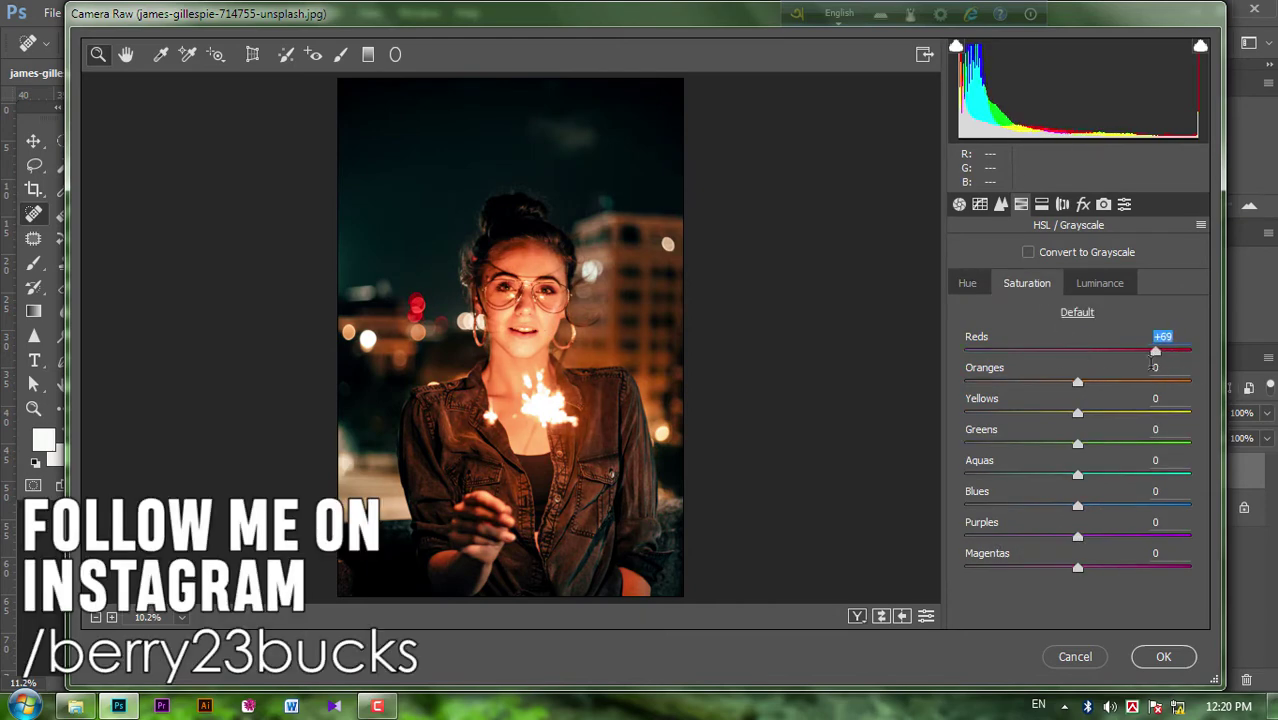
pyautogui.moveTo(1078, 382)
pyautogui.mouseDown()
pyautogui.moveTo(1020, 413)
pyautogui.moveTo(1082, 413)
pyautogui.mouseUp()
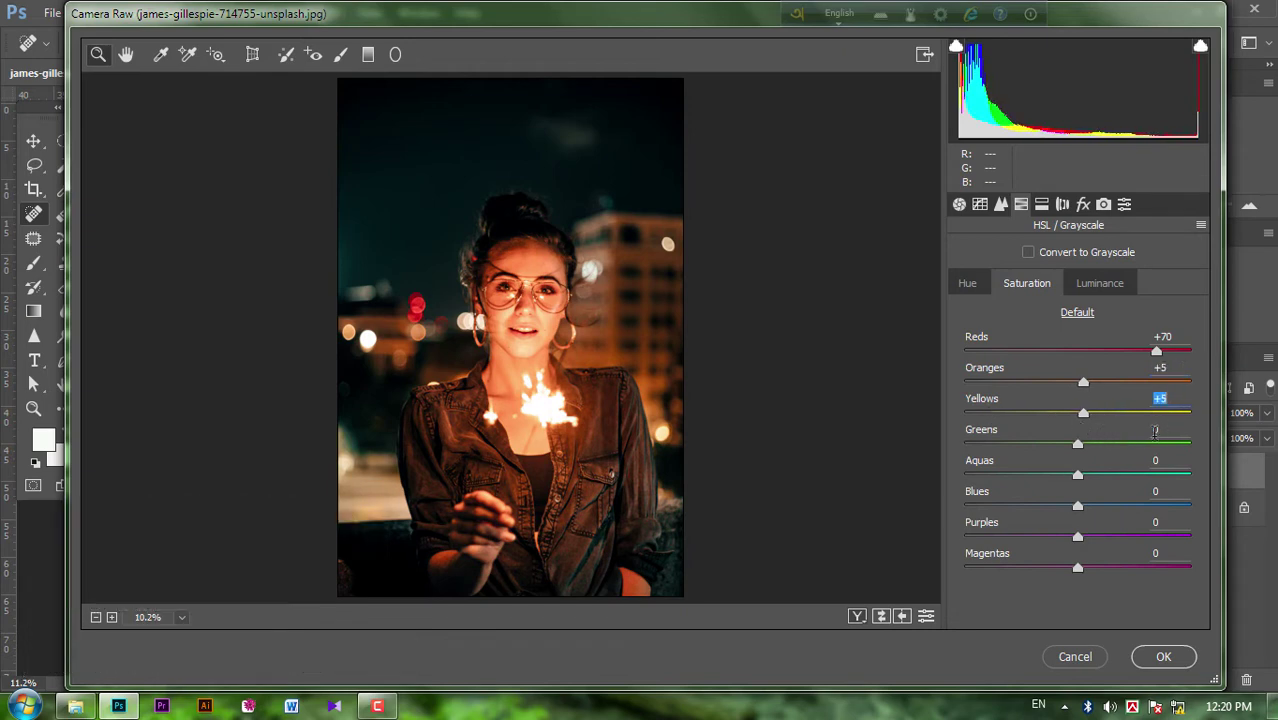
pyautogui.click(1155, 432)
pyautogui.click(1104, 443)
pyautogui.moveTo(1077, 476); pyautogui.dragTo(1170, 476)
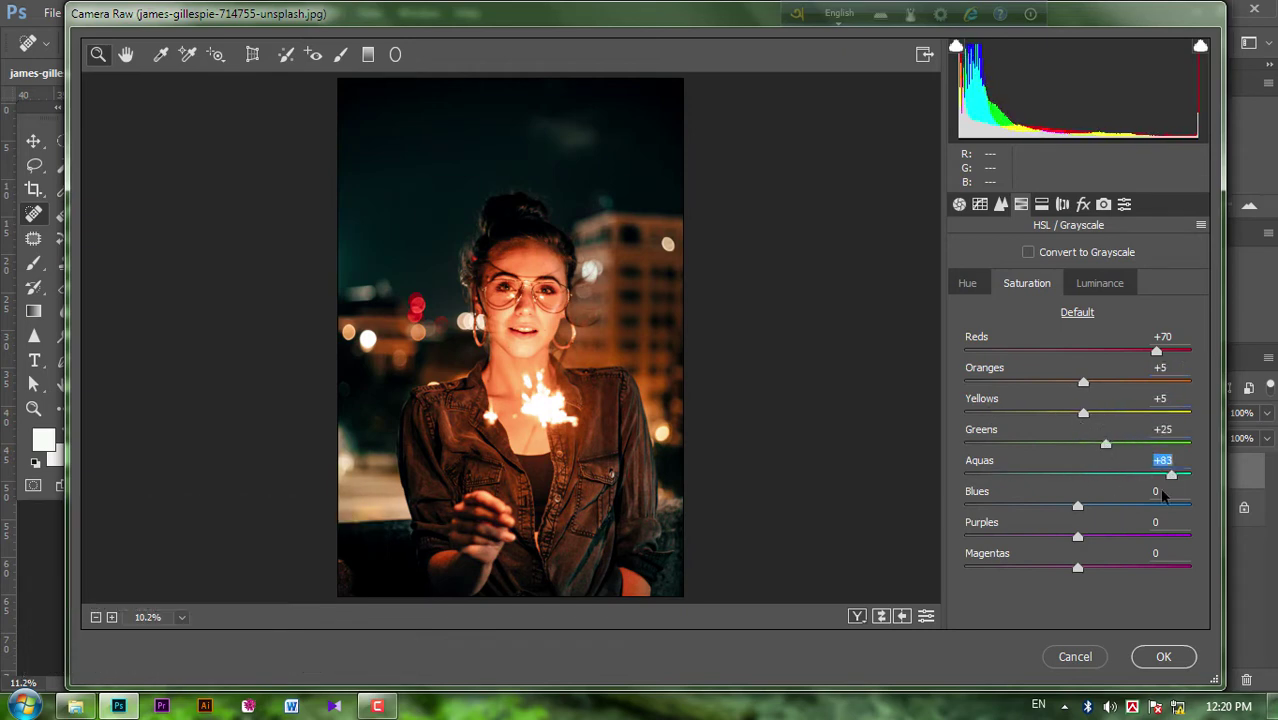
pyautogui.moveTo(1077, 507)
pyautogui.mouseDown()
pyautogui.moveTo(1148, 507)
pyautogui.moveTo(1121, 507)
pyautogui.moveTo(1096, 537)
pyautogui.mouseUp()
# Step: Set HSL luminance: brighten Reds, darken Blues to -16 and Greens to -18
pyautogui.click(1100, 283)
pyautogui.moveTo(1077, 352)
pyautogui.mouseDown()
pyautogui.moveTo(1101, 352)
pyautogui.moveTo(1085, 362)
pyautogui.moveTo(1086, 384)
pyautogui.mouseUp()
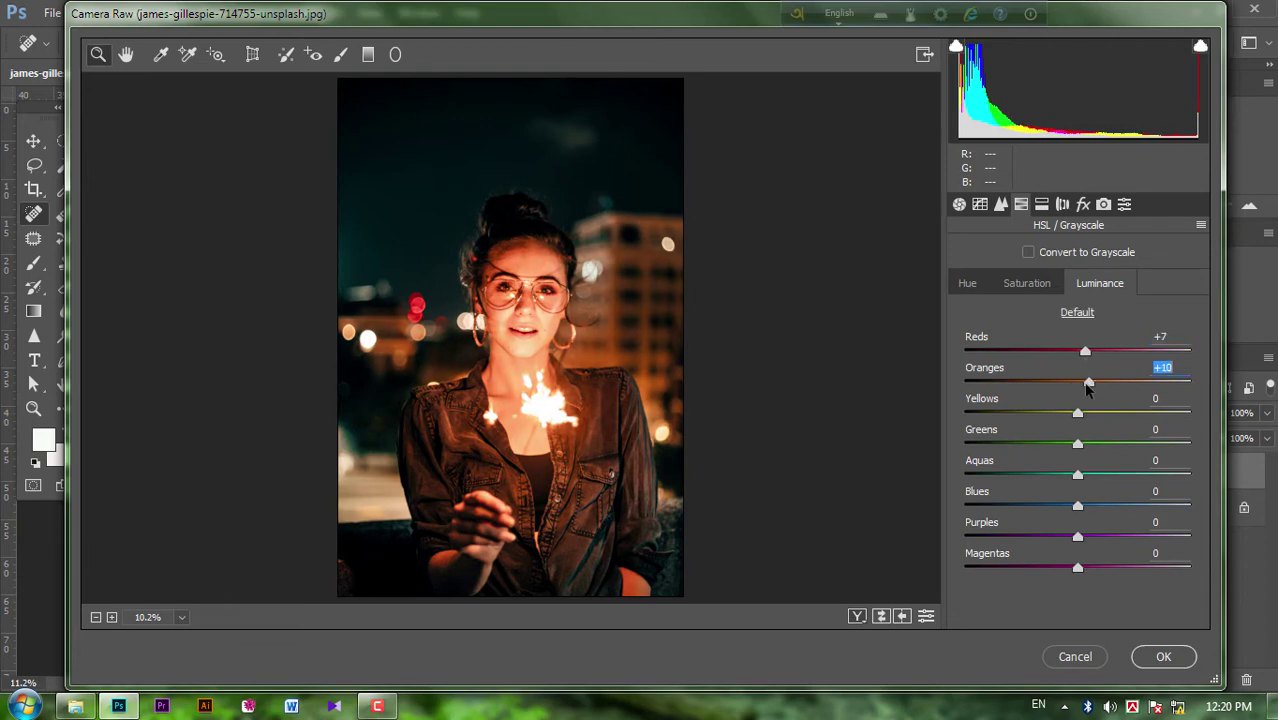
pyautogui.moveTo(1079, 506); pyautogui.dragTo(1060, 506)
pyautogui.moveTo(1078, 444); pyautogui.dragTo(1058, 444)
pyautogui.click(1103, 204)
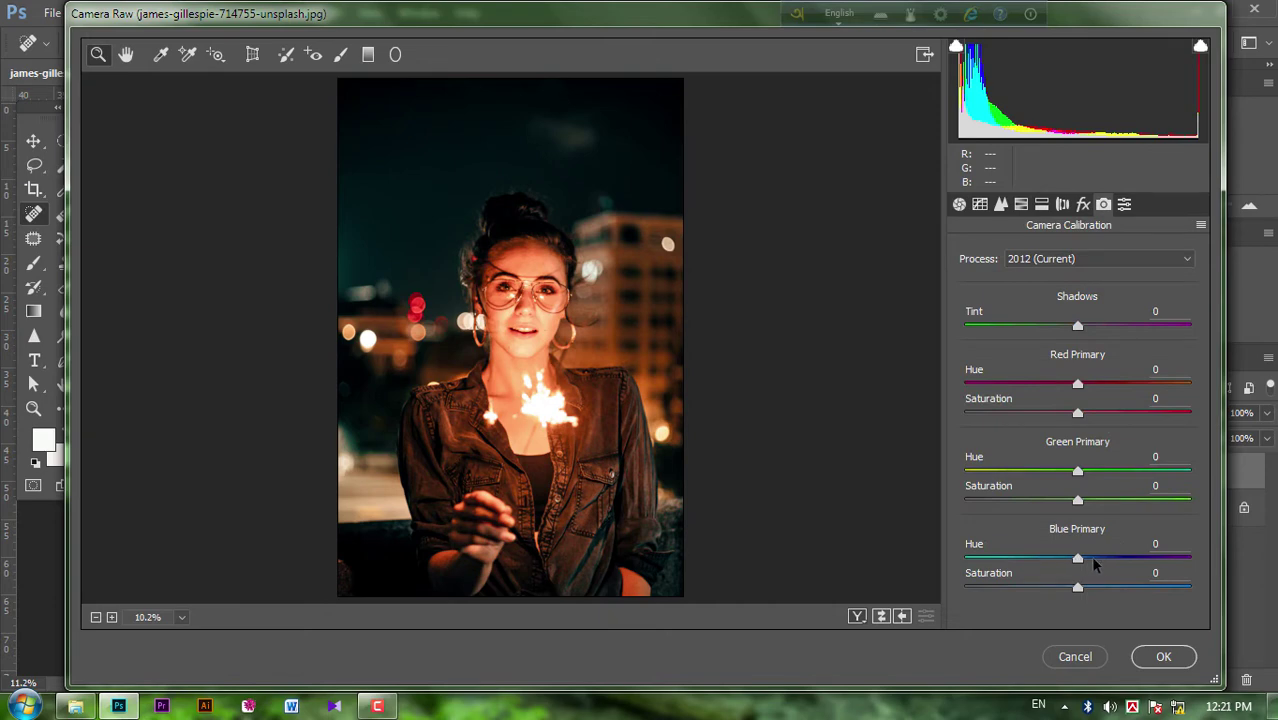
# Step: Set Blue Primary hue -15/saturation +15, Green Primary +3/+3 and Red Primary hue -4
pyautogui.moveTo(1077, 558)
pyautogui.mouseDown()
pyautogui.moveTo(1013, 558)
pyautogui.moveTo(1140, 558)
pyautogui.moveTo(1060, 560)
pyautogui.moveTo(1104, 590)
pyautogui.mouseUp()
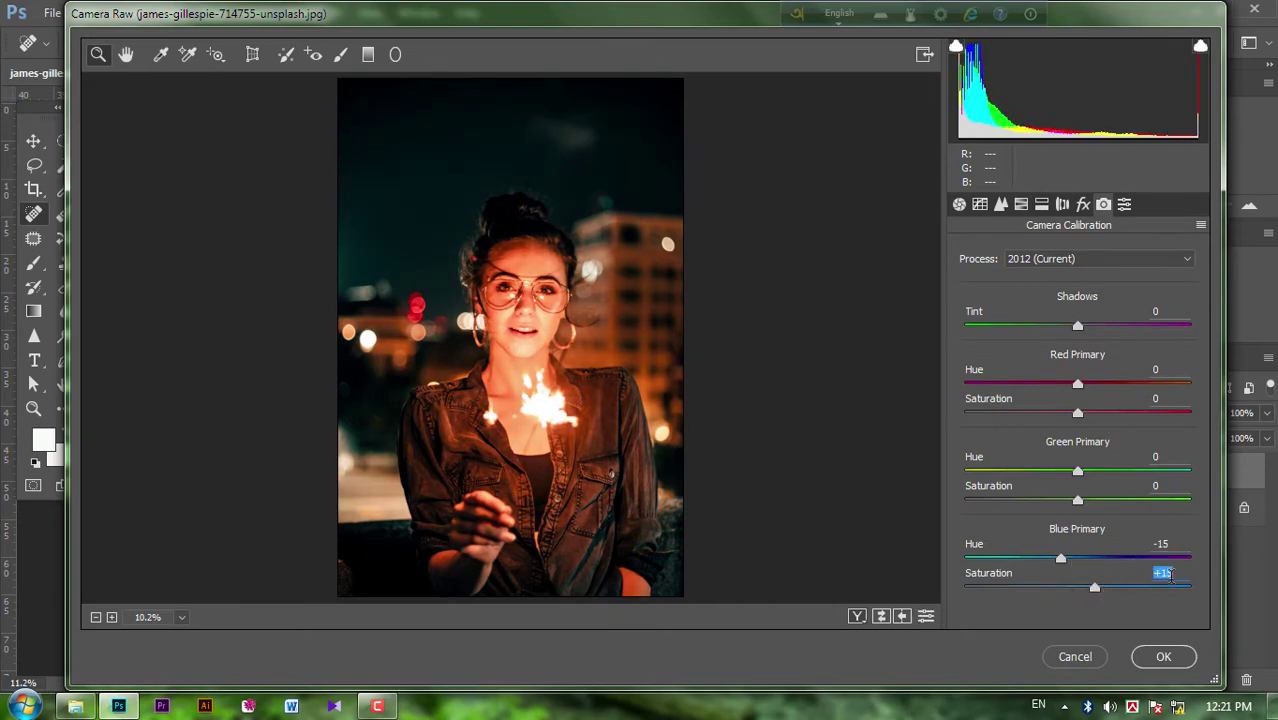
pyautogui.moveTo(1078, 471)
pyautogui.mouseDown()
pyautogui.moveTo(1135, 492)
pyautogui.moveTo(1044, 496)
pyautogui.moveTo(1116, 502)
pyautogui.moveTo(1178, 530)
pyautogui.moveTo(1084, 528)
pyautogui.moveTo(1108, 512)
pyautogui.mouseUp()
pyautogui.moveTo(1148, 383); pyautogui.dragTo(1073, 383)
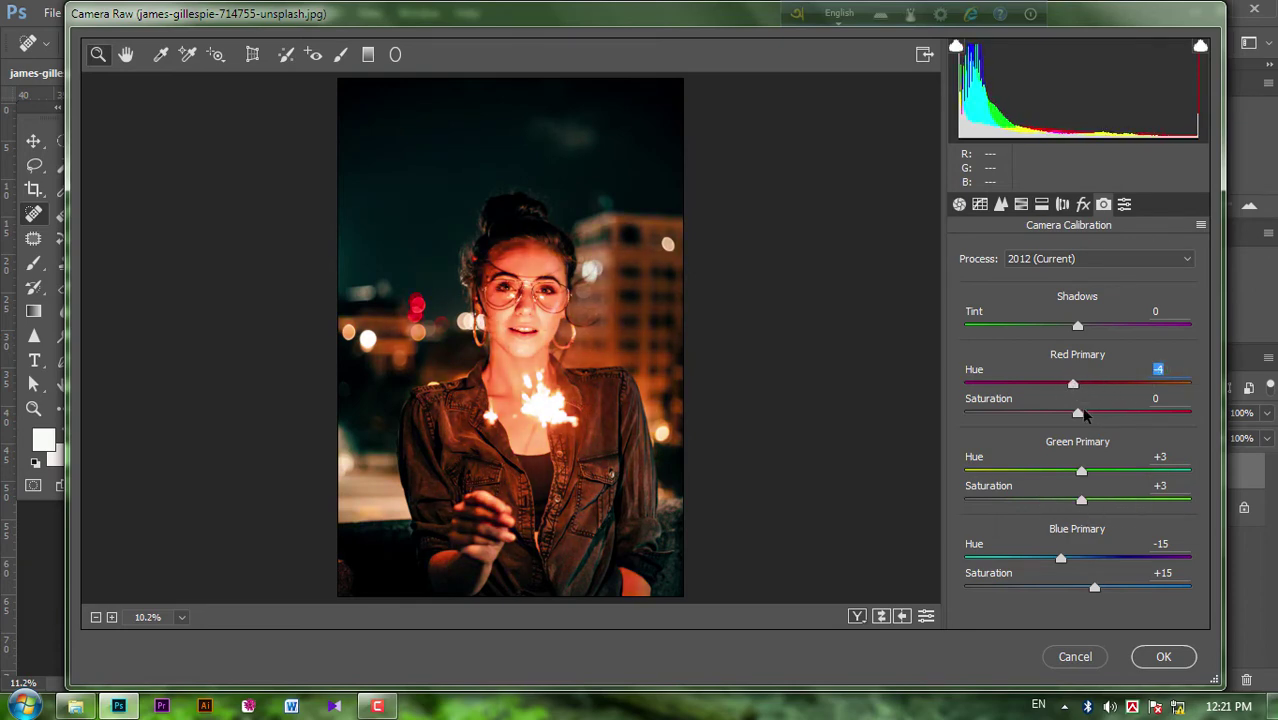
pyautogui.press('Tab')
# Step: Enter 10 in the Effects panel and reset the Split Toning highlight hue and saturation to 0
pyautogui.click(1083, 204)
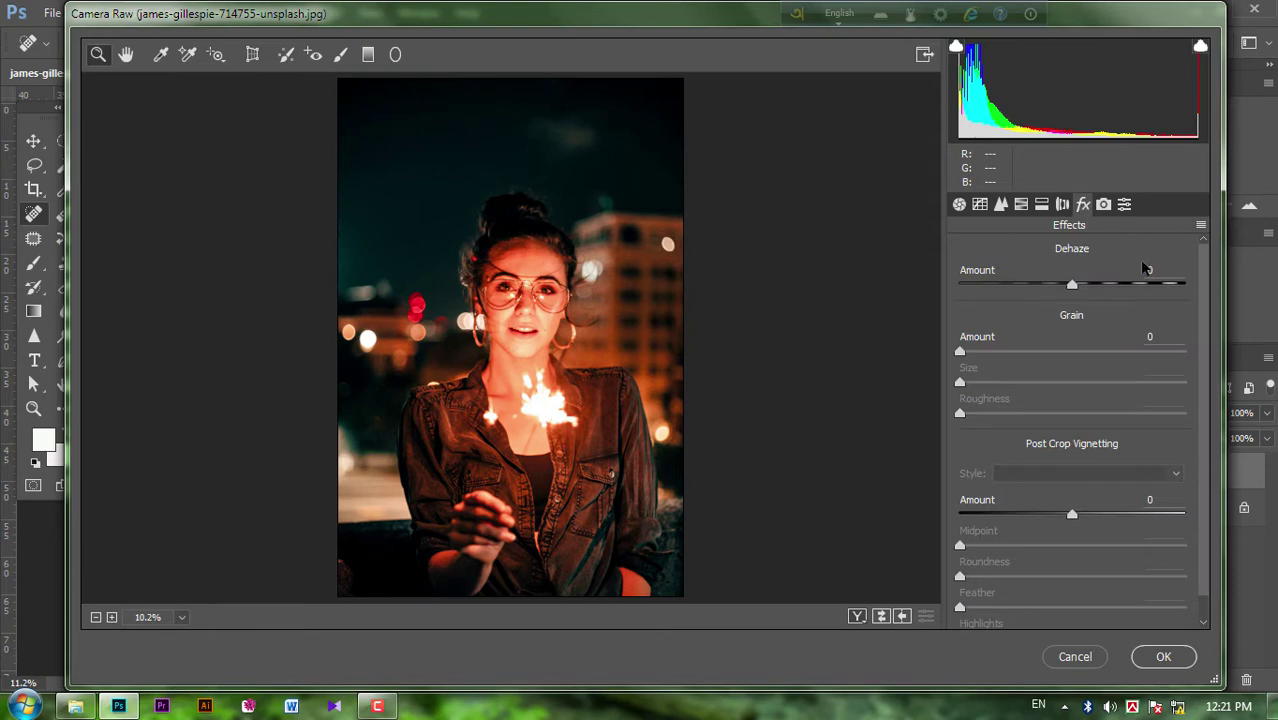
pyautogui.write('10')
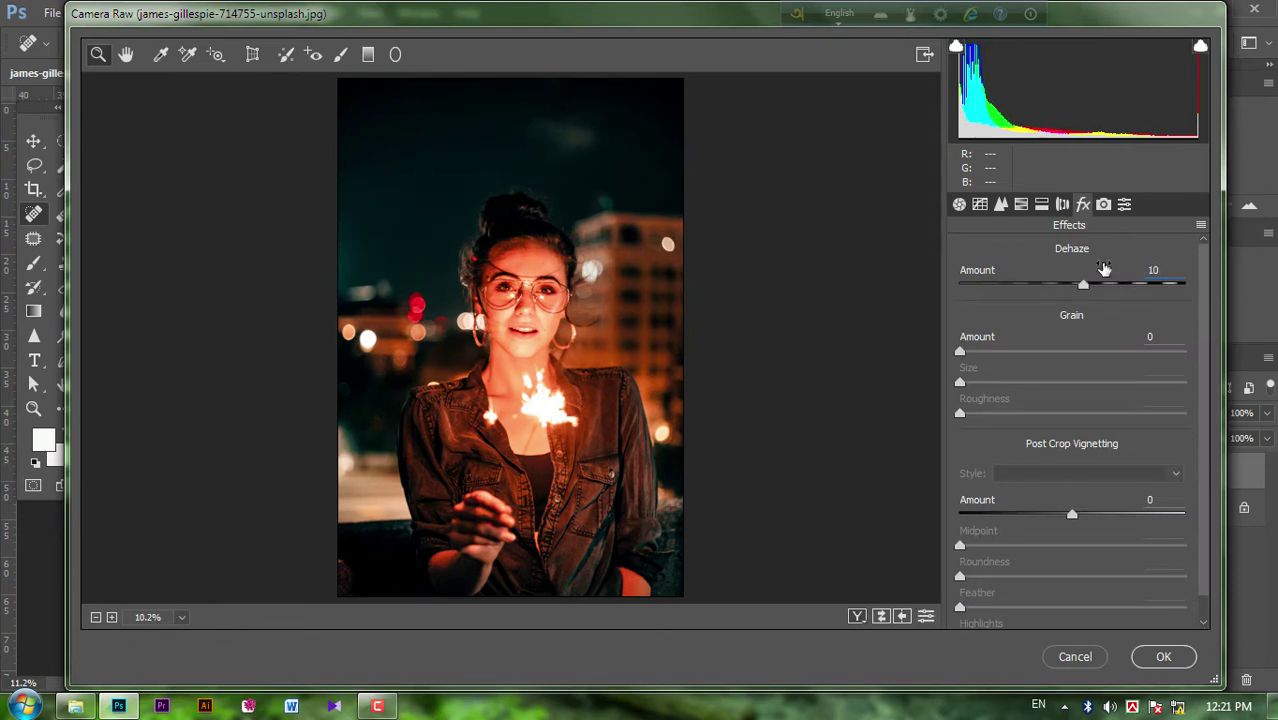
pyautogui.click(1001, 204)
pyautogui.click(1040, 204)
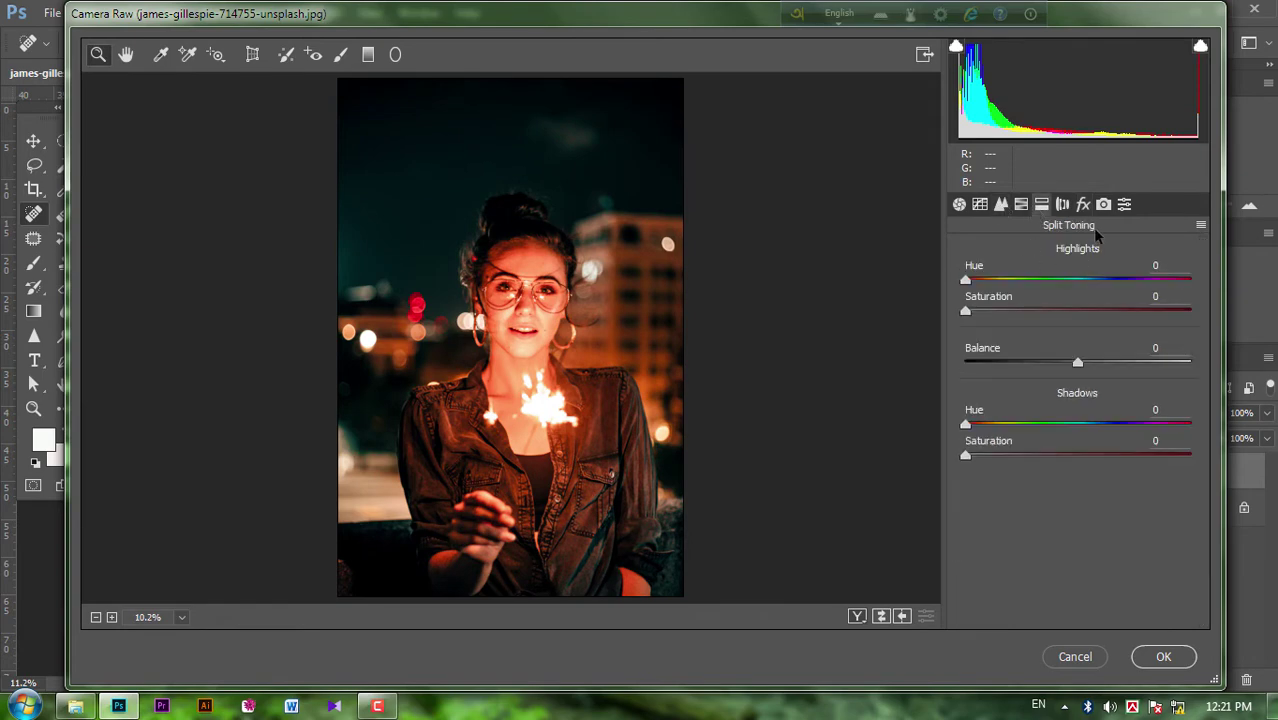
pyautogui.moveTo(966, 280)
pyautogui.mouseDown()
pyautogui.moveTo(991, 280)
pyautogui.moveTo(1008, 313)
pyautogui.mouseUp()
pyautogui.hotkey('shift', 'Tab')
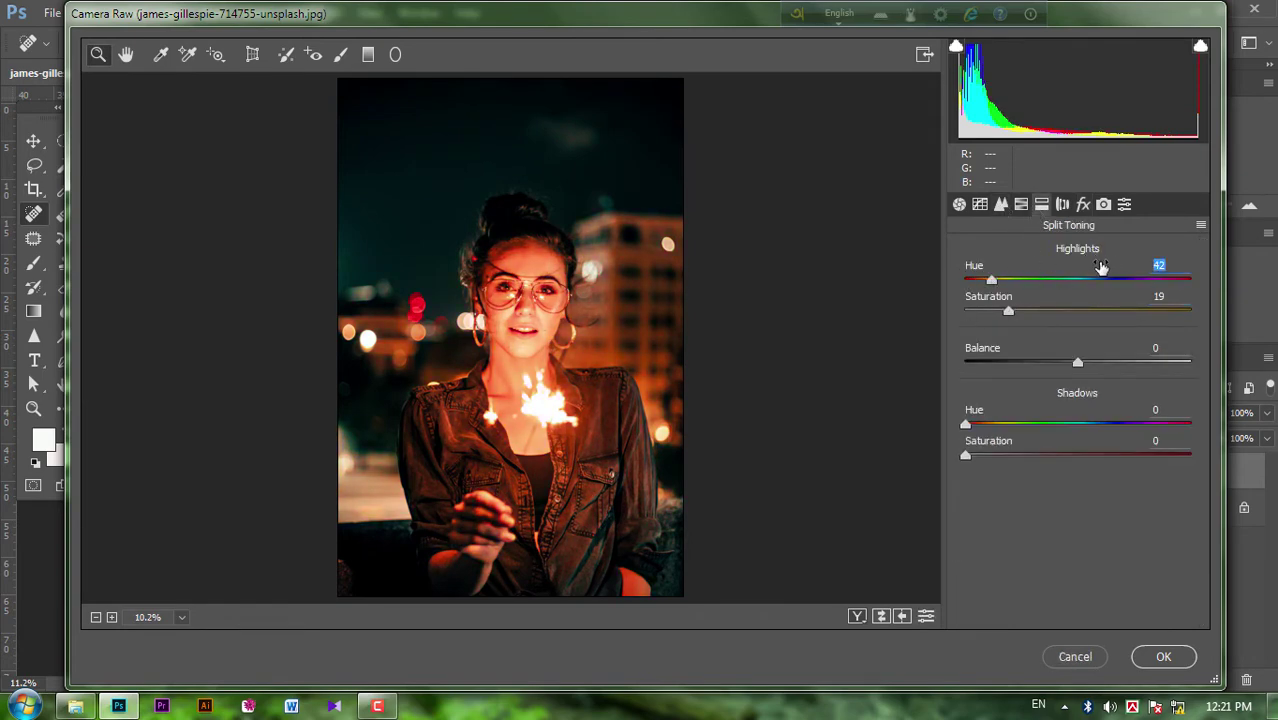
pyautogui.write('0')
pyautogui.press('Tab')
pyautogui.write('0')
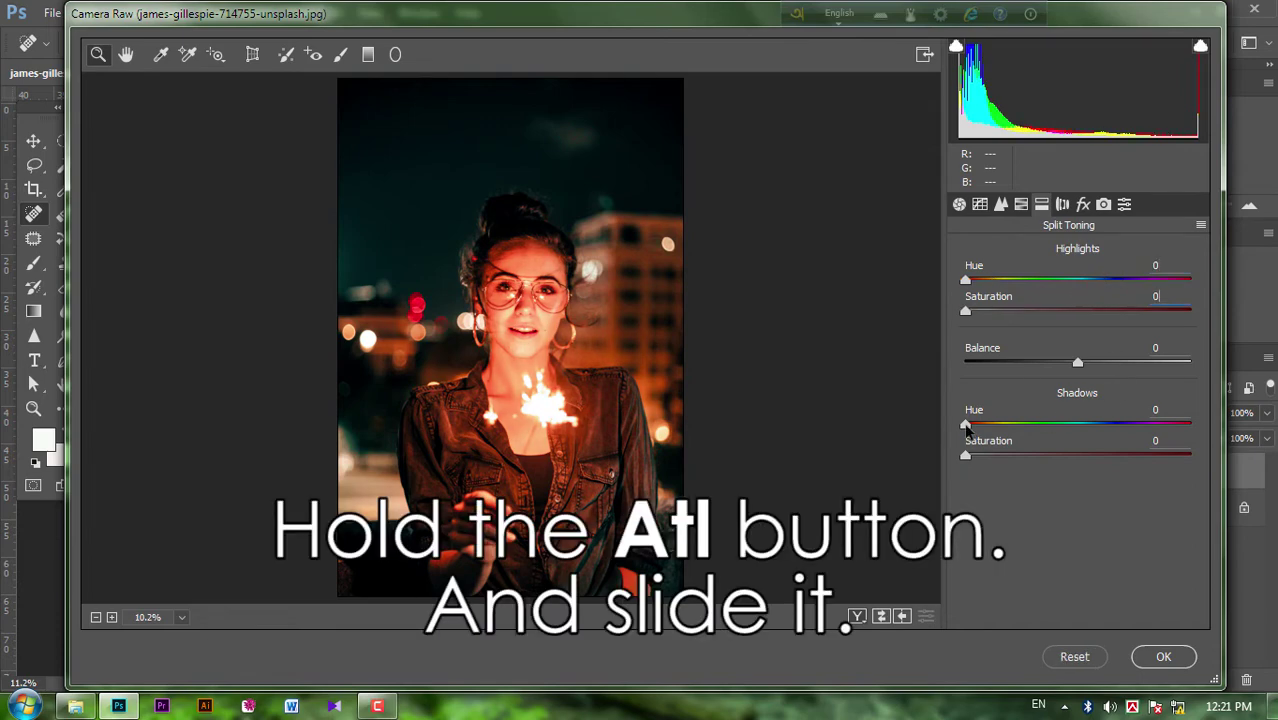
# Step: Tint the shadows teal with Hue 182 and Saturation 10
pyautogui.moveTo(966, 425)
pyautogui.mouseDown()
pyautogui.moveTo(1095, 425)
pyautogui.moveTo(1078, 425)
pyautogui.mouseUp()
pyautogui.moveTo(965, 456); pyautogui.dragTo(1010, 458)
pyautogui.click(649, 546)
pyautogui.hotkey('ctrl', '0')
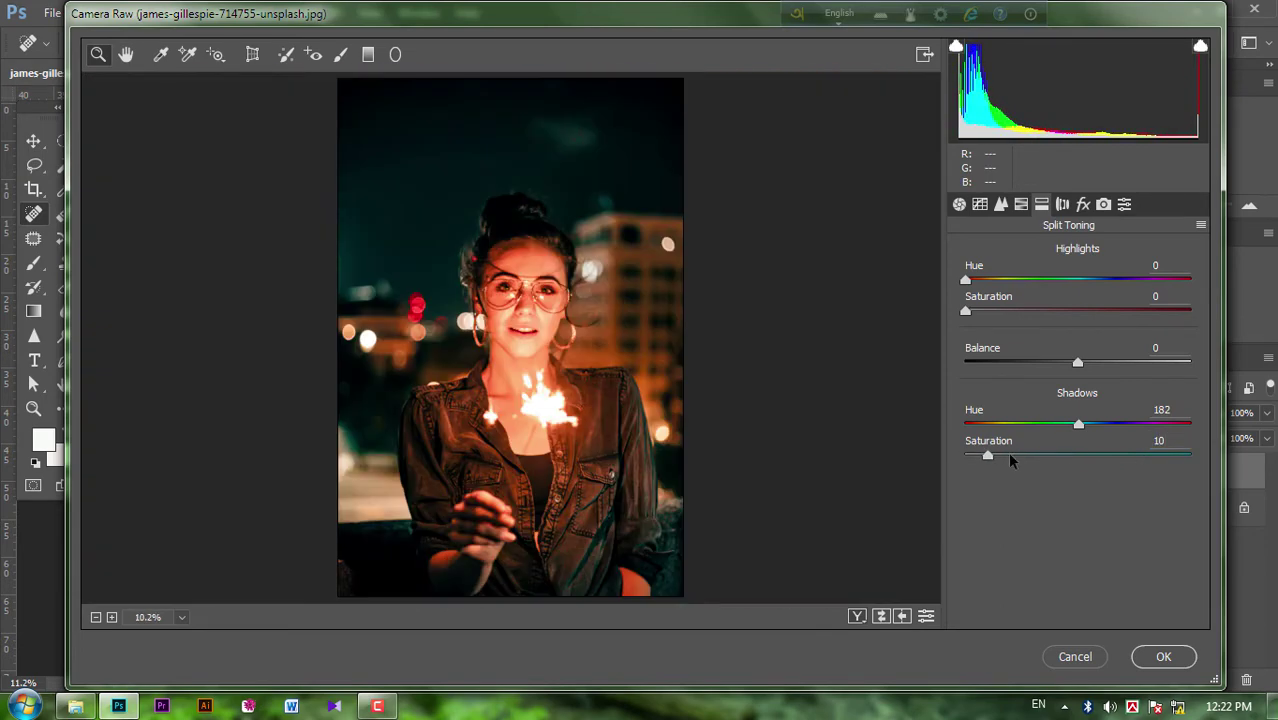
# Step: Set Dehaze +10, Luminance noise reduction 10 and Sharpening Amount 30
pyautogui.click(1082, 205)
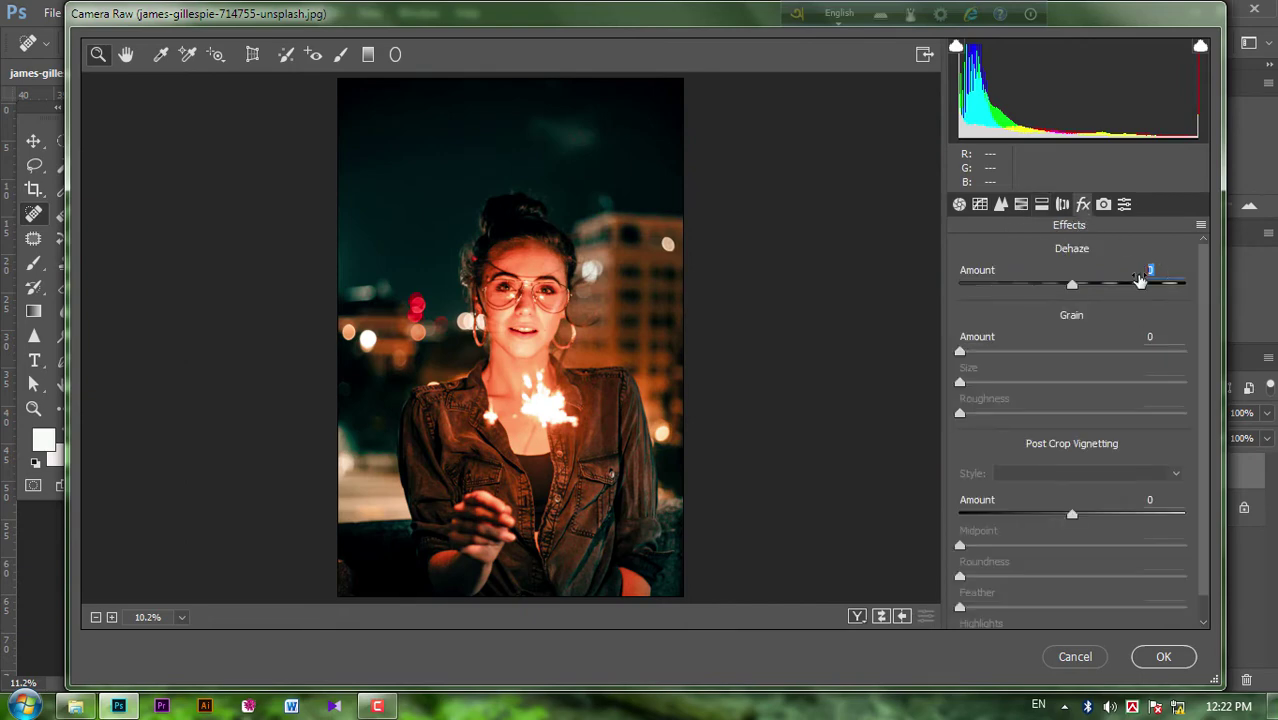
pyautogui.write('10')
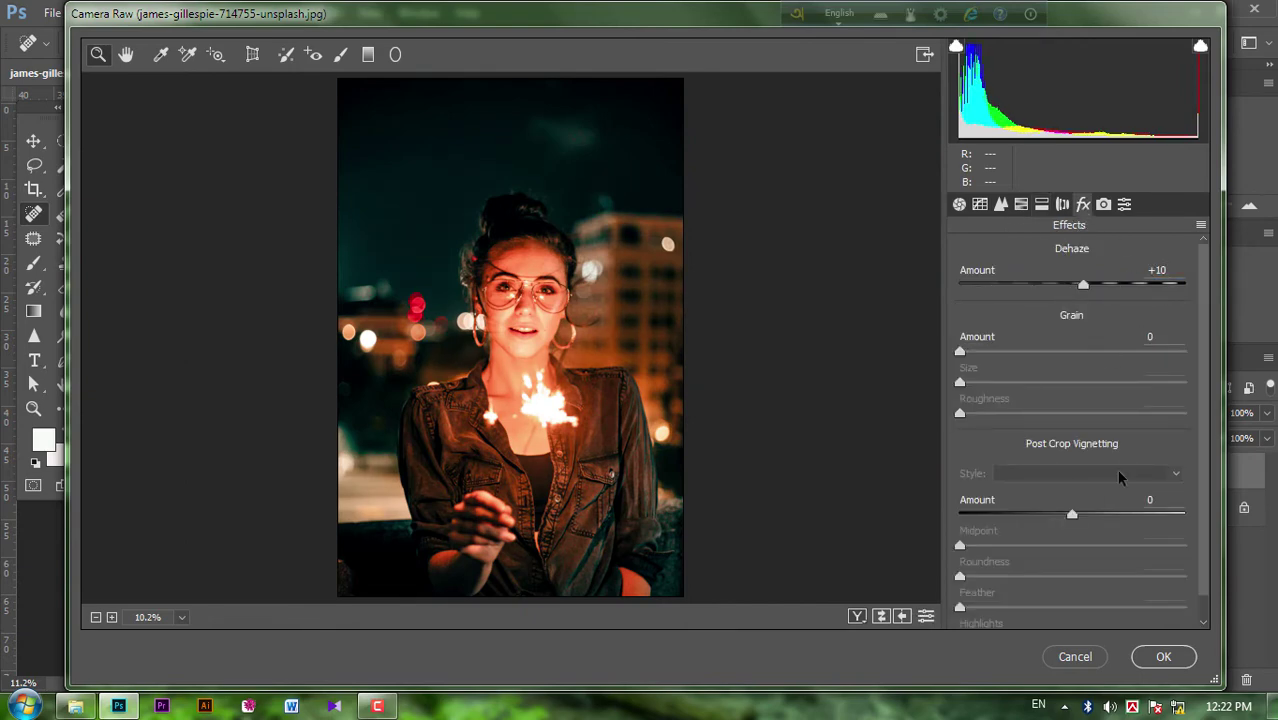
pyautogui.click(1000, 205)
pyautogui.click(1145, 423)
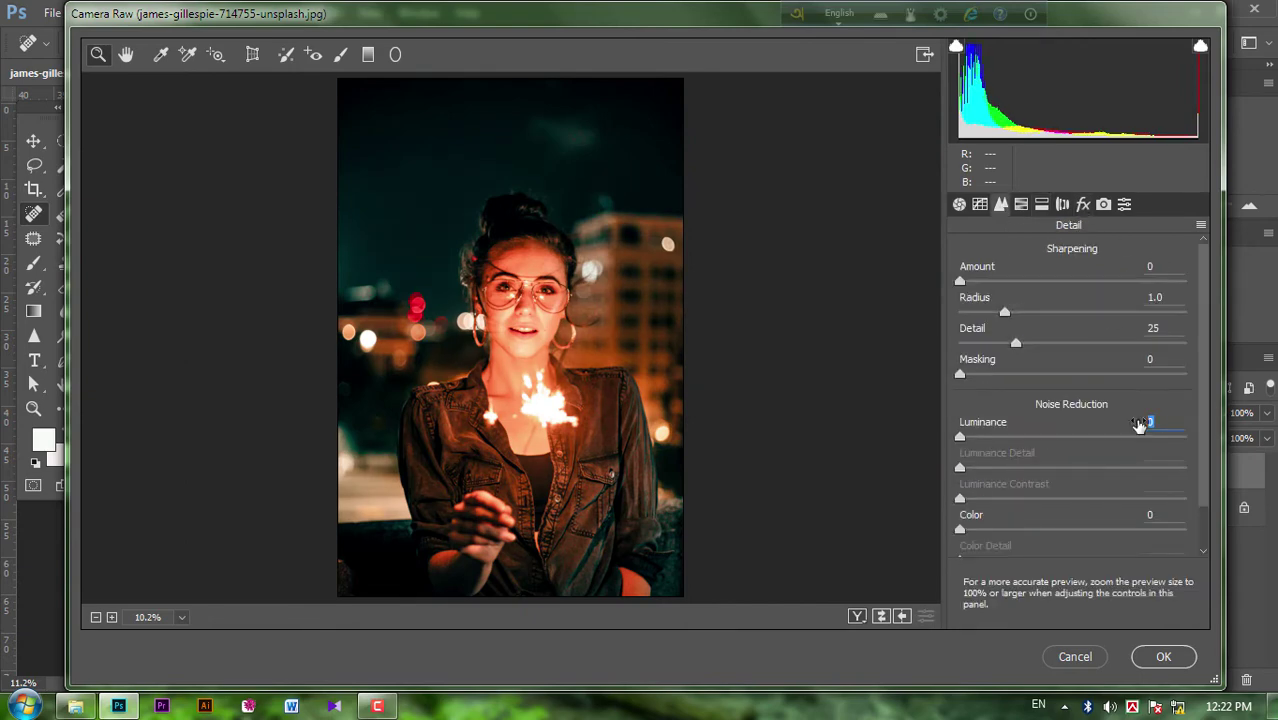
pyautogui.write('10')
pyautogui.click(1137, 268)
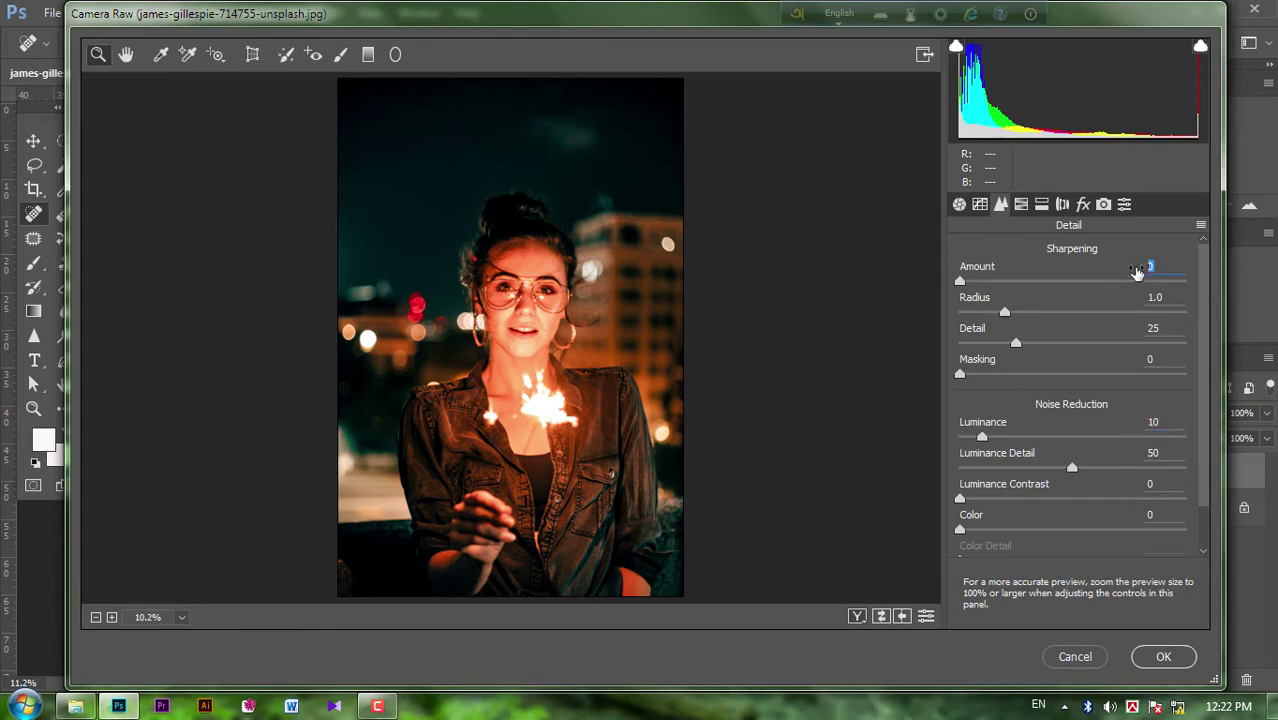
pyautogui.write('30')
# Step: Set sharpening Masking to 29 and Detail to 31 while checking the face close up
pyautogui.moveTo(960, 374)
pyautogui.mouseDown()
pyautogui.moveTo(1057, 388)
pyautogui.moveTo(1021, 406)
pyautogui.mouseUp()
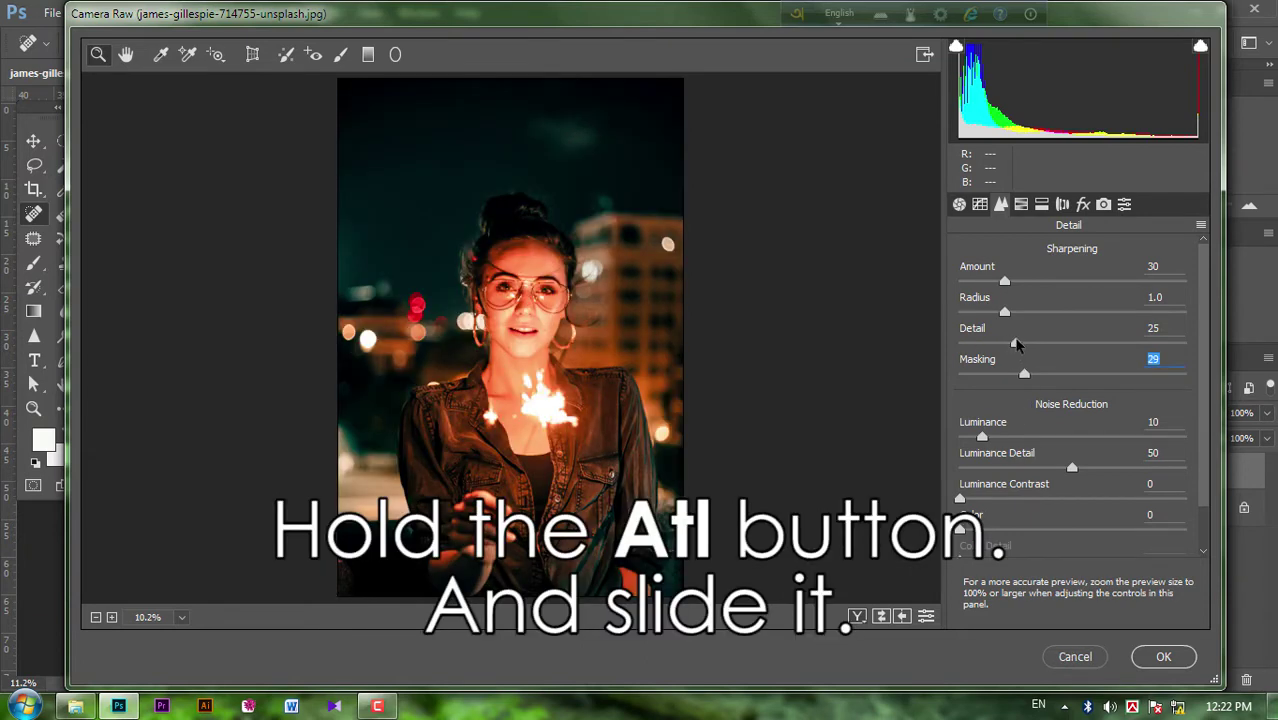
pyautogui.moveTo(1016, 344); pyautogui.dragTo(1002, 343)
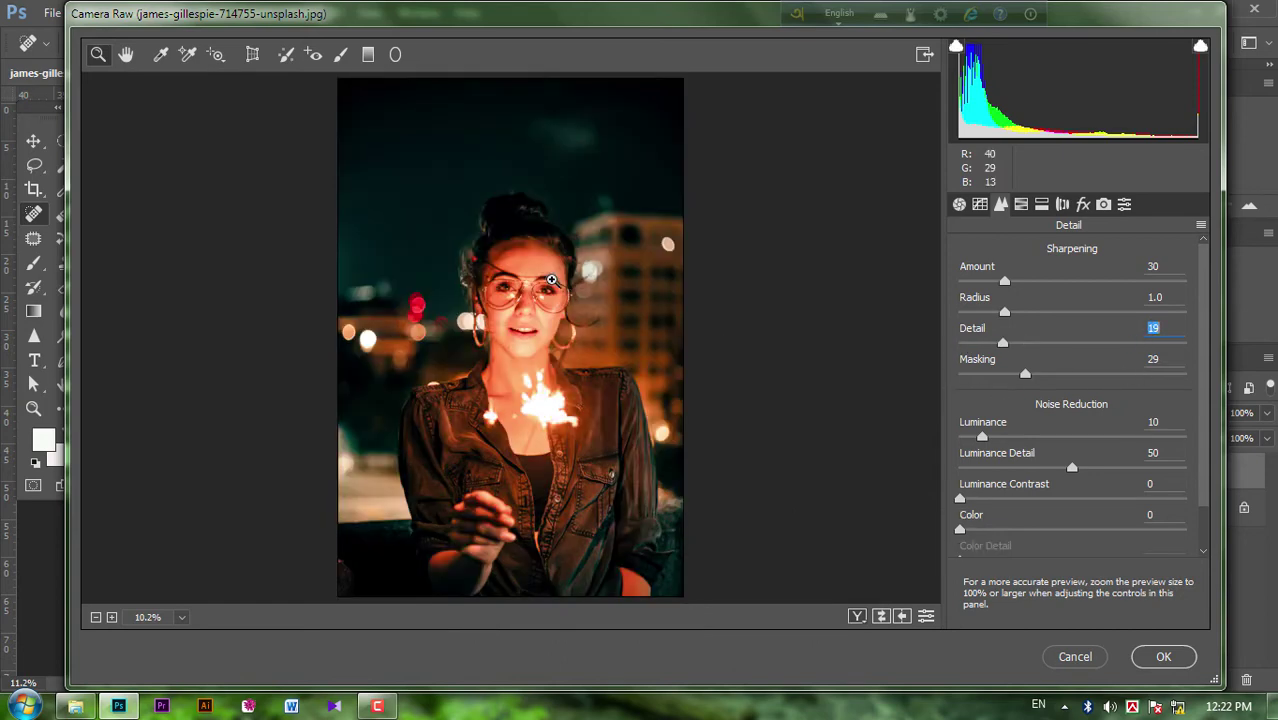
pyautogui.click(551, 280)
pyautogui.click(508, 330)
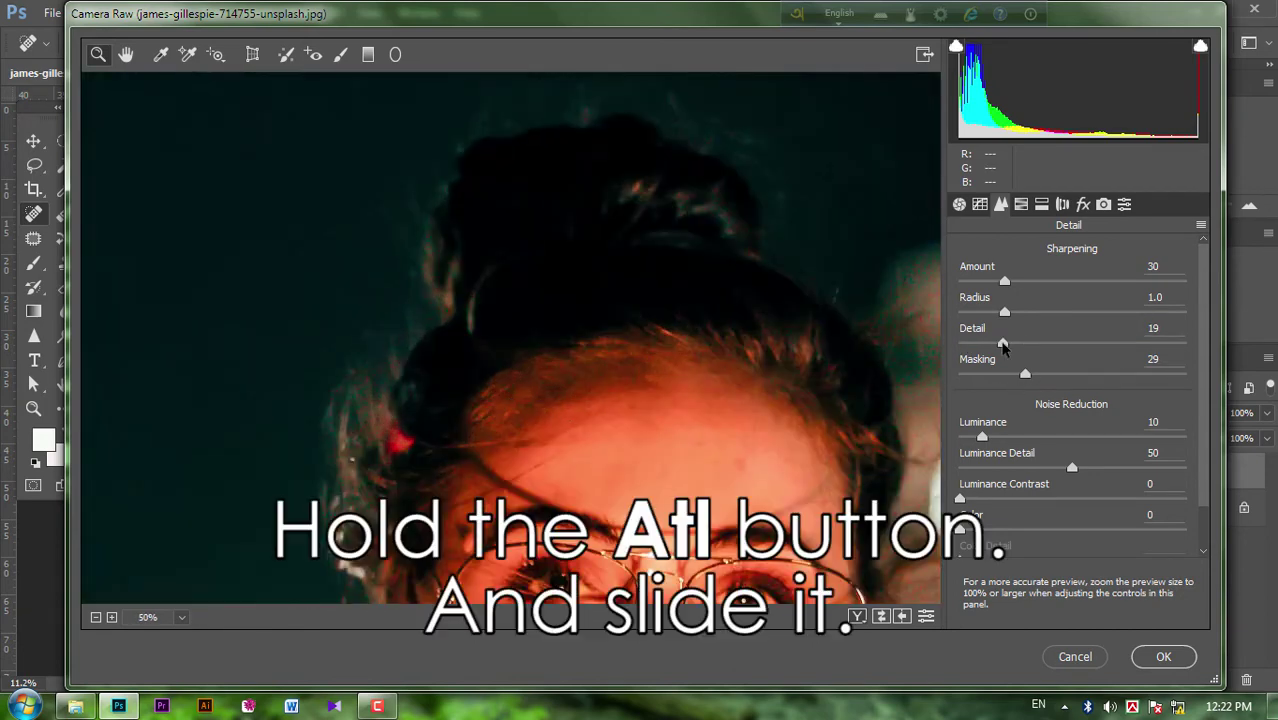
pyautogui.moveTo(1003, 344)
pyautogui.mouseDown()
pyautogui.moveTo(968, 344)
pyautogui.moveTo(1030, 366)
pyautogui.mouseUp()
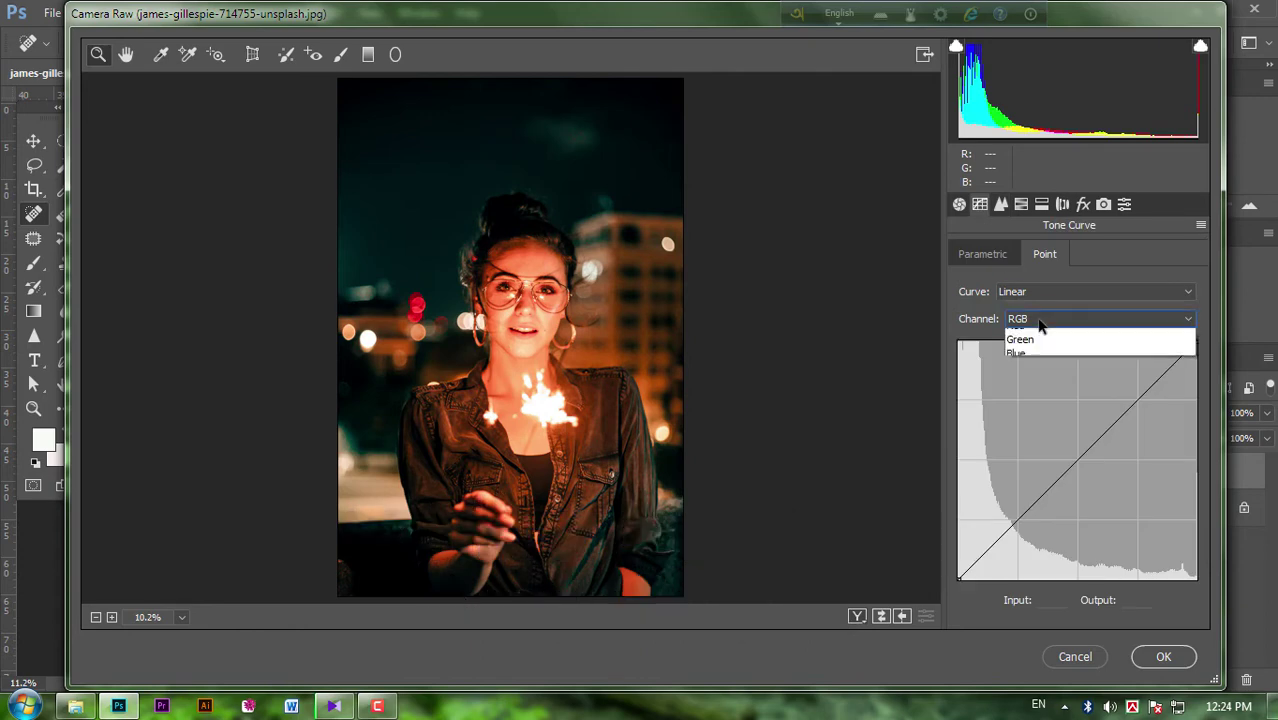
# Step: On the Blue curve, add a shadow point at 54 and lift the black endpoint to 3
pyautogui.click(1016, 353)
pyautogui.click(1019, 519)
pyautogui.write('54')
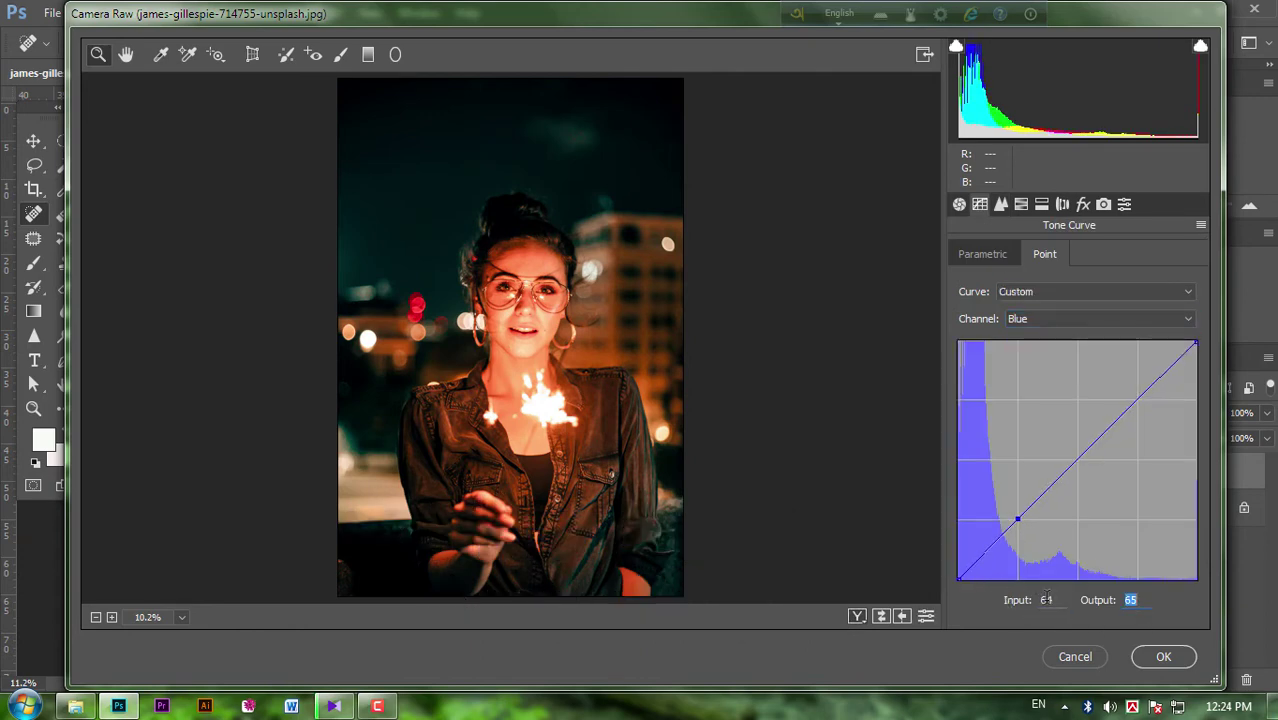
pyautogui.moveTo(958, 579); pyautogui.dragTo(936, 571)
pyautogui.press('Up')
pyautogui.press('Up')
pyautogui.press('Up')
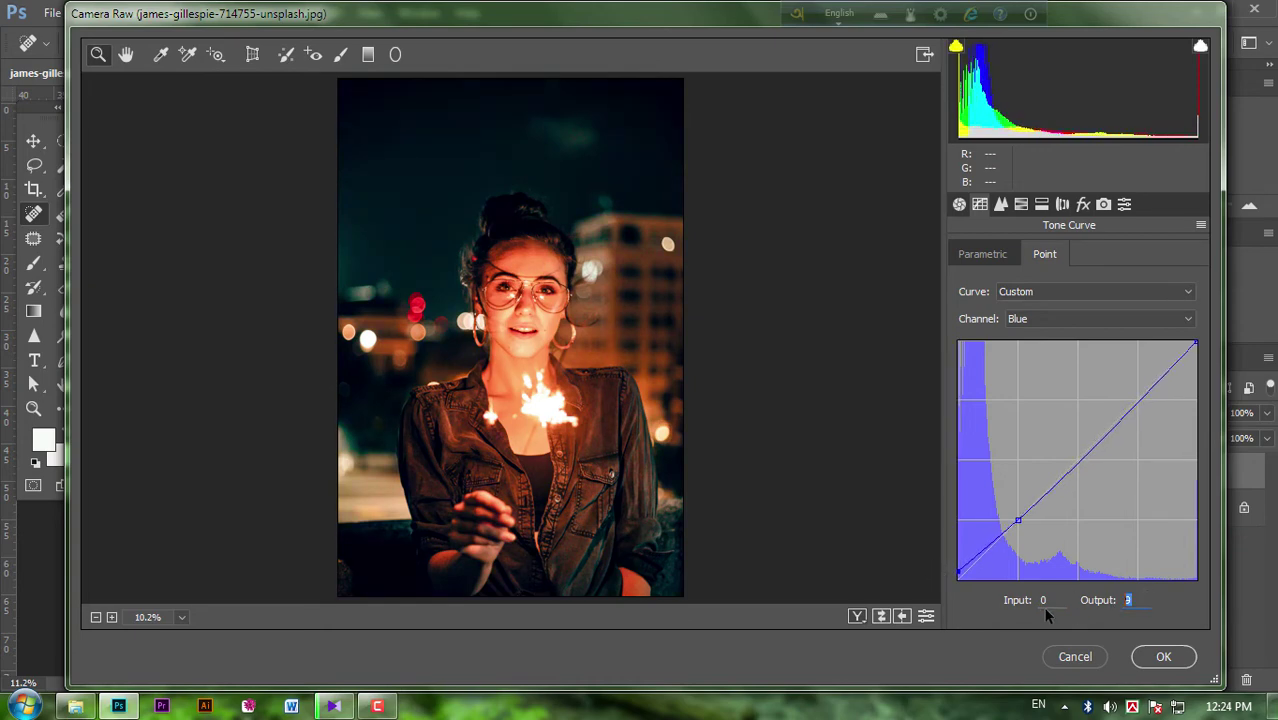
# Step: On the Green curve, add a lowered shadow point and lift the black endpoint
pyautogui.click(1100, 318)
pyautogui.click(1030, 333)
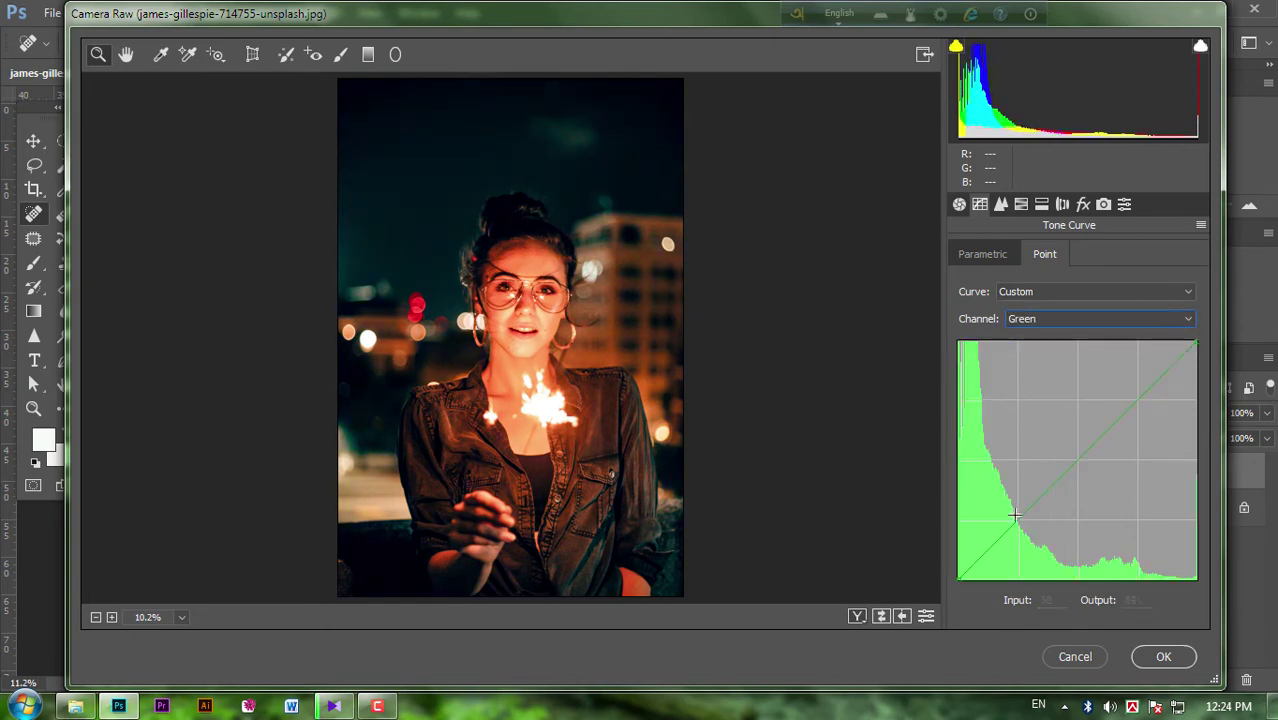
pyautogui.click(1014, 515)
pyautogui.press('Right')
pyautogui.press('Right')
pyautogui.press('Right')
pyautogui.press('Down')
pyautogui.press('Down')
pyautogui.press('Down')
pyautogui.moveTo(958, 580); pyautogui.dragTo(959, 567)
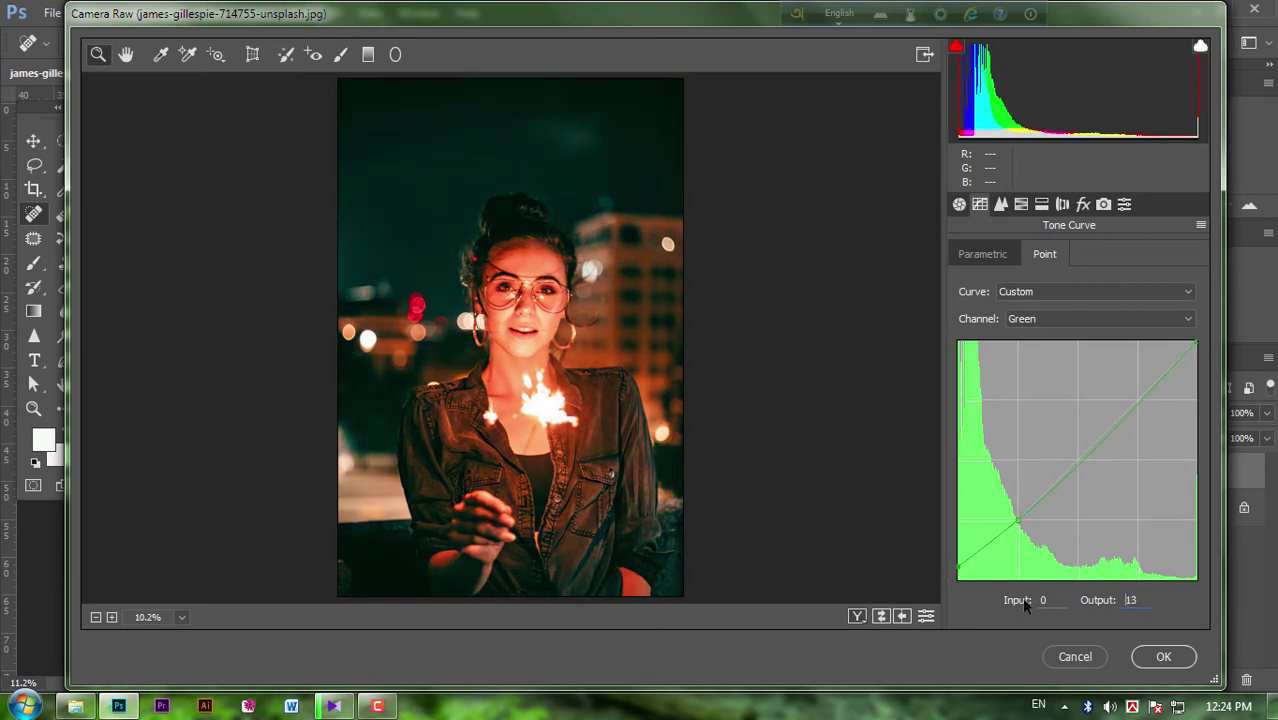
pyautogui.press('Down')
pyautogui.press('Down')
pyautogui.press('Down')
# Step: On the RGB curve, lift blacks to 15, add a midtone anchor and pull in the white endpoint
pyautogui.click(1100, 318)
pyautogui.click(1040, 332)
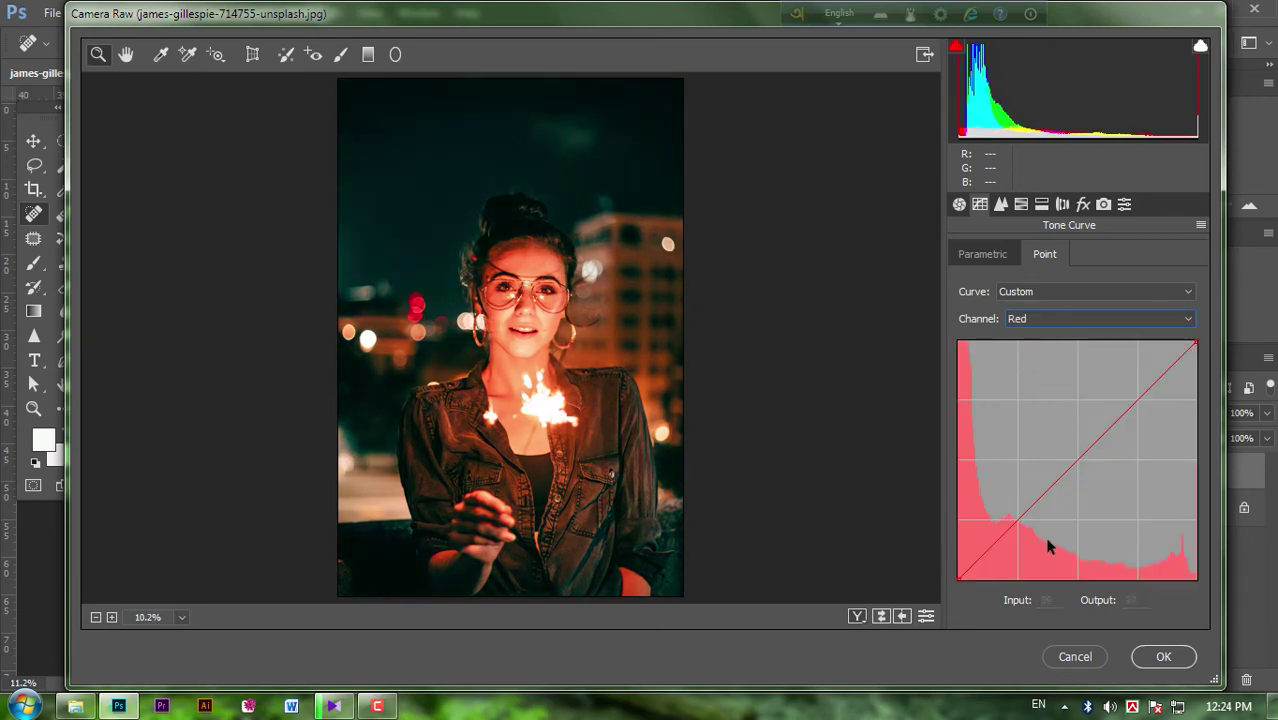
pyautogui.click(1023, 320)
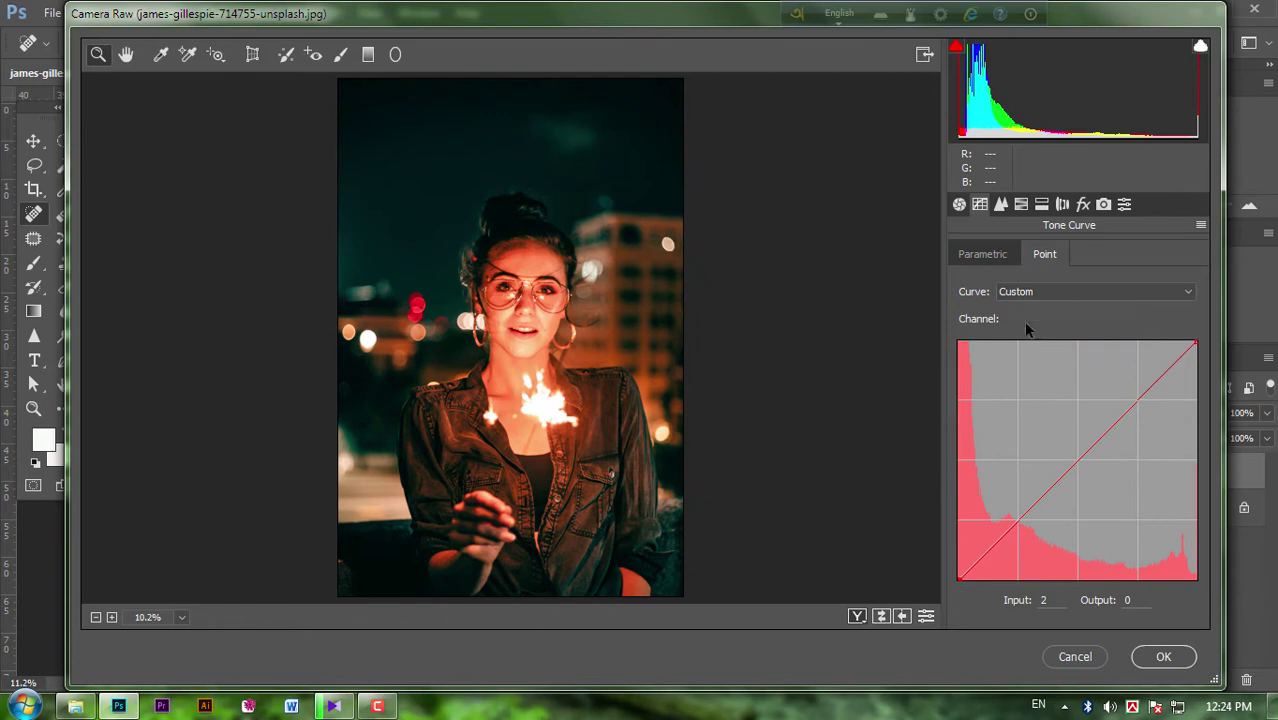
pyautogui.click(1018, 520)
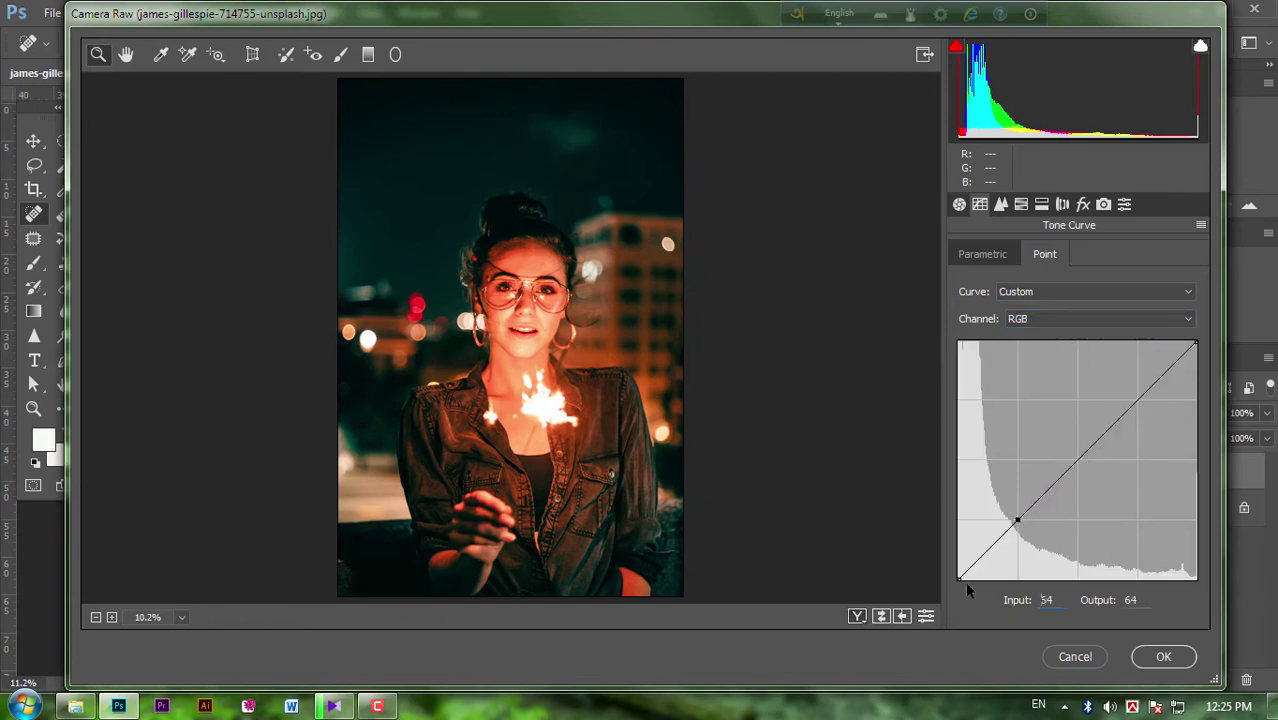
pyautogui.moveTo(958, 578); pyautogui.dragTo(958, 568)
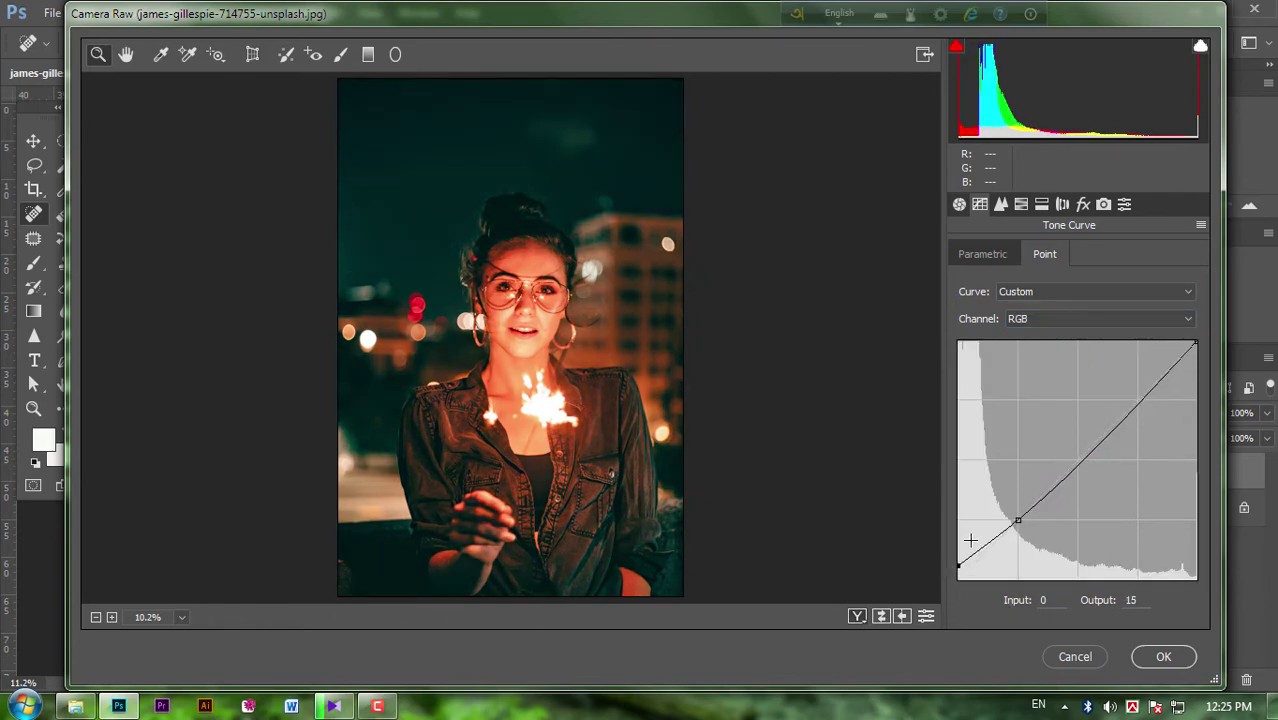
pyautogui.click(1077, 462)
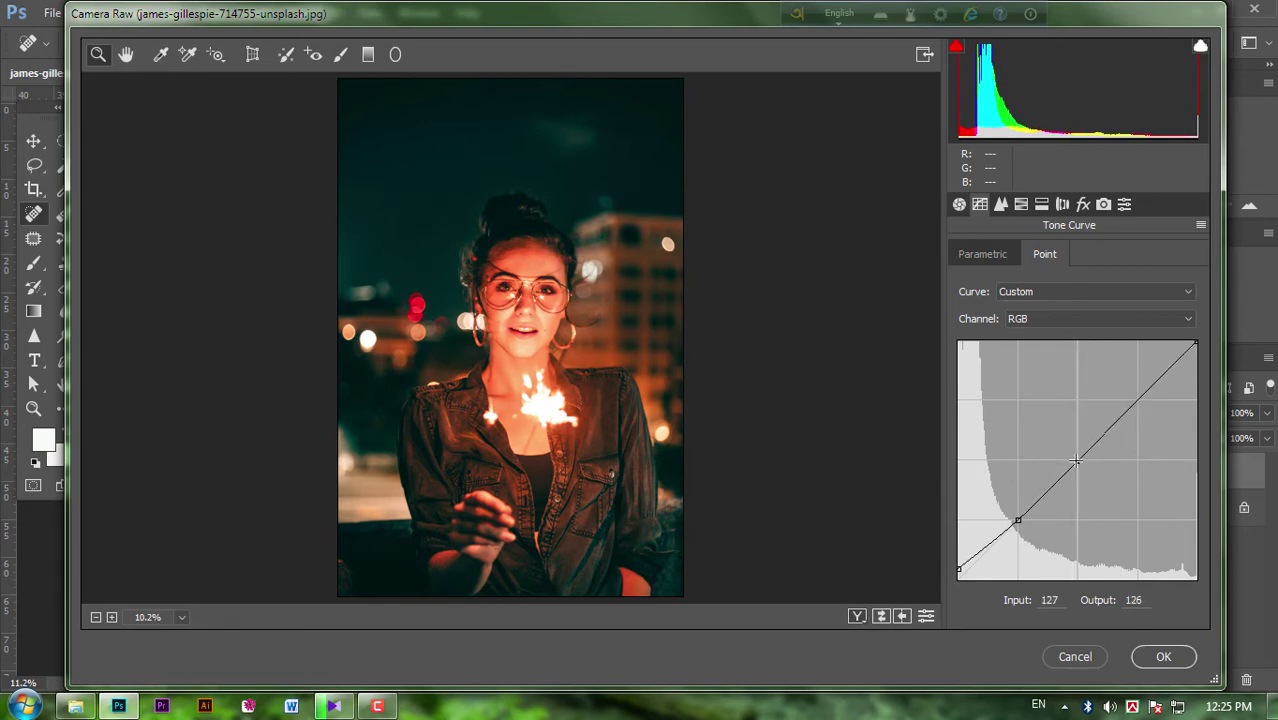
pyautogui.moveTo(1196, 342); pyautogui.dragTo(1193, 342)
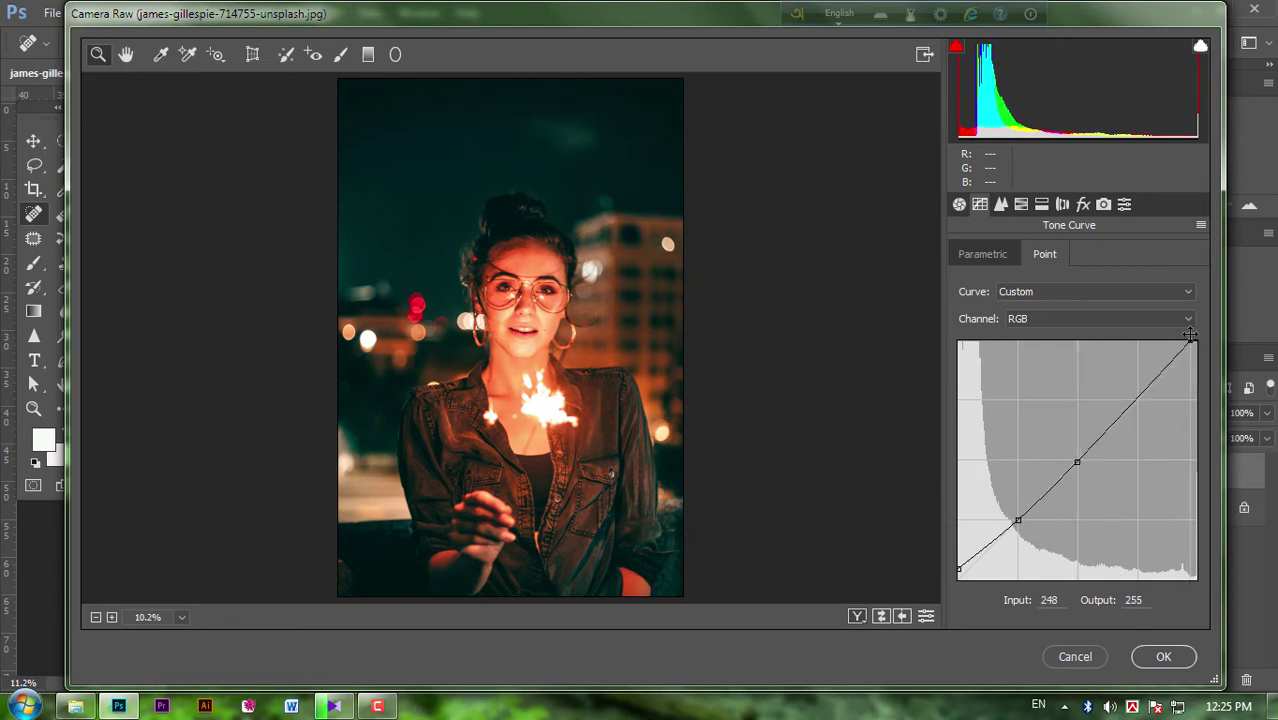
# Step: Add a Highlight Priority post-crop vignette with Amount -10 and Feather 73
pyautogui.click(1082, 204)
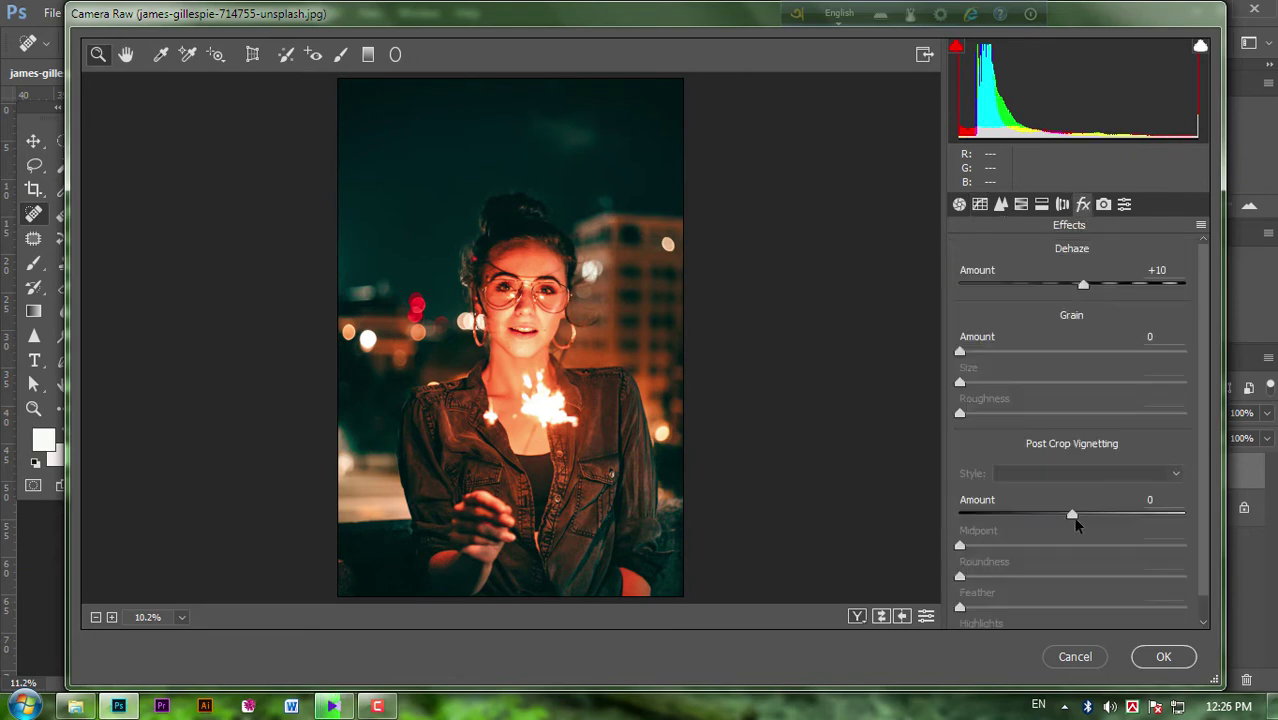
pyautogui.moveTo(1072, 518); pyautogui.dragTo(1057, 518)
pyautogui.moveTo(1080, 606); pyautogui.dragTo(899, 599)
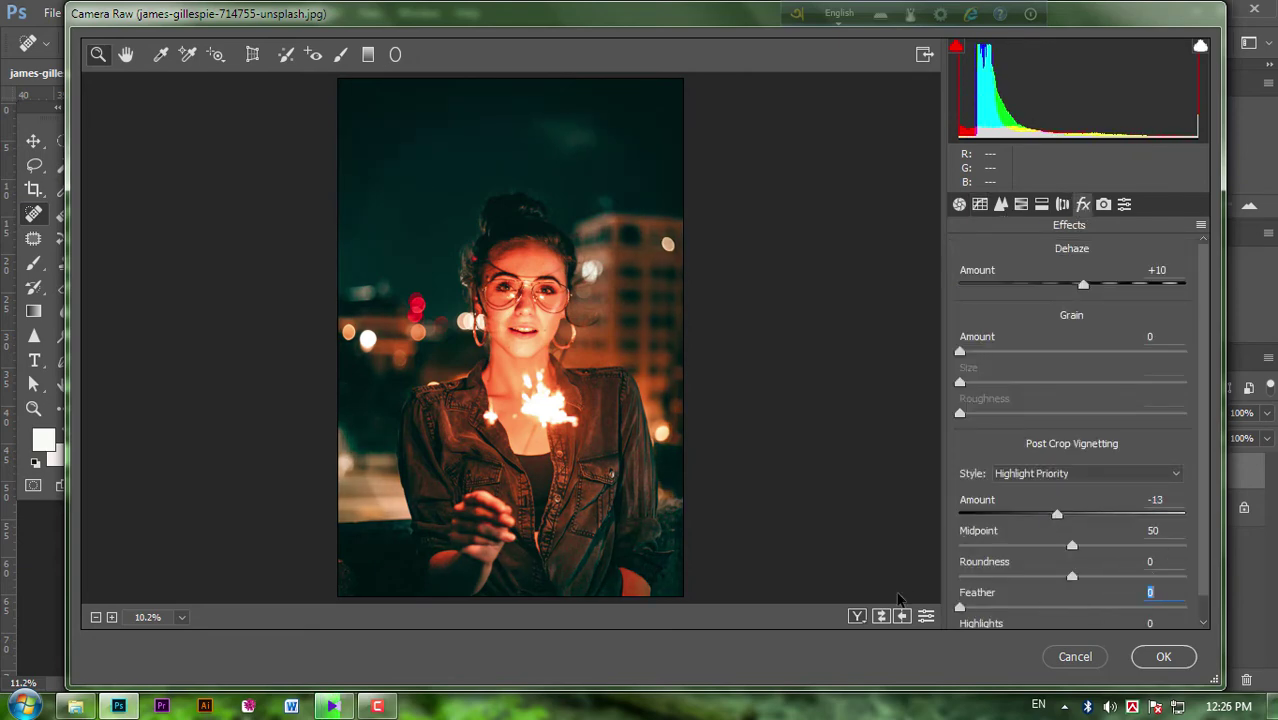
pyautogui.moveTo(1062, 518); pyautogui.dragTo(1016, 518)
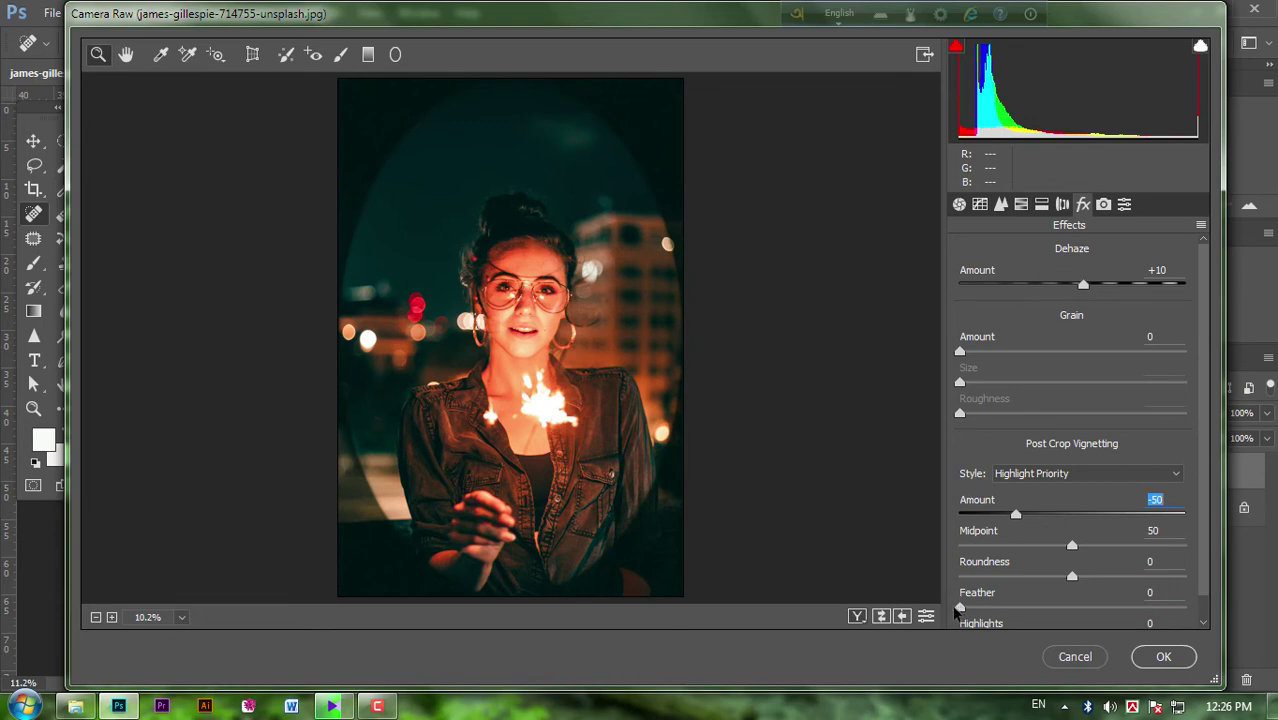
pyautogui.moveTo(962, 609); pyautogui.dragTo(1115, 624)
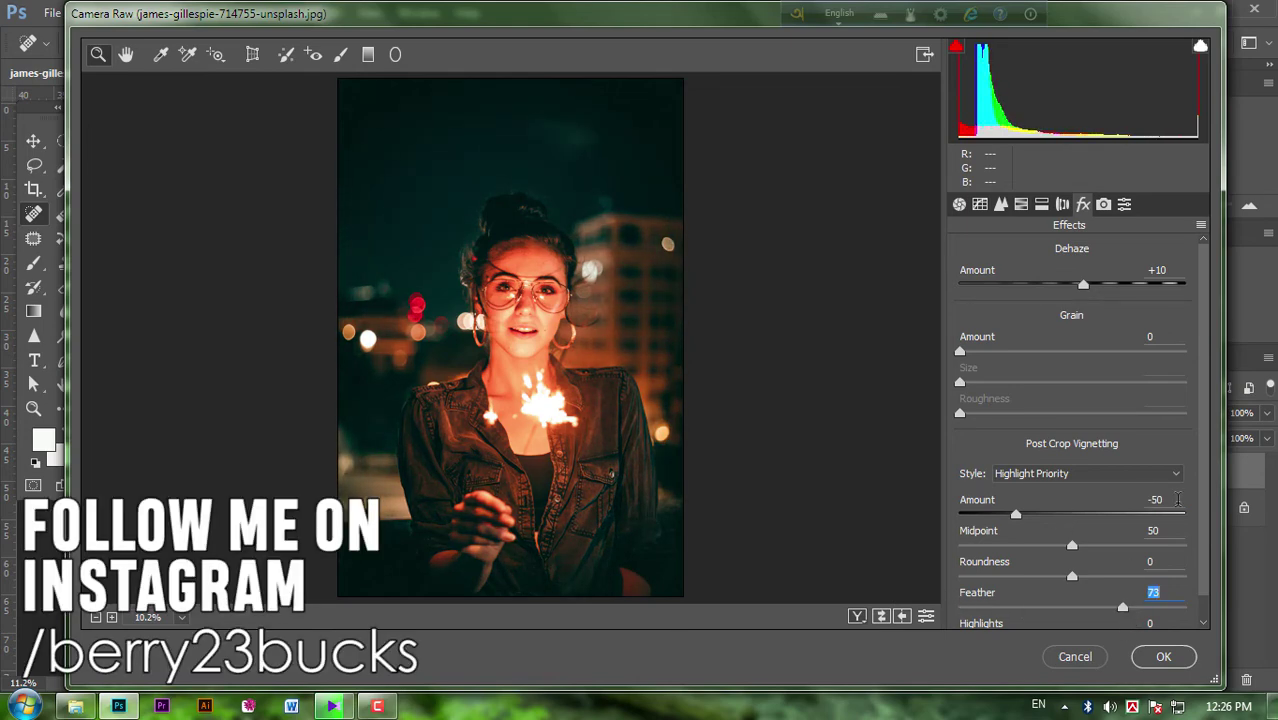
pyautogui.click(1126, 502)
pyautogui.write('-10')
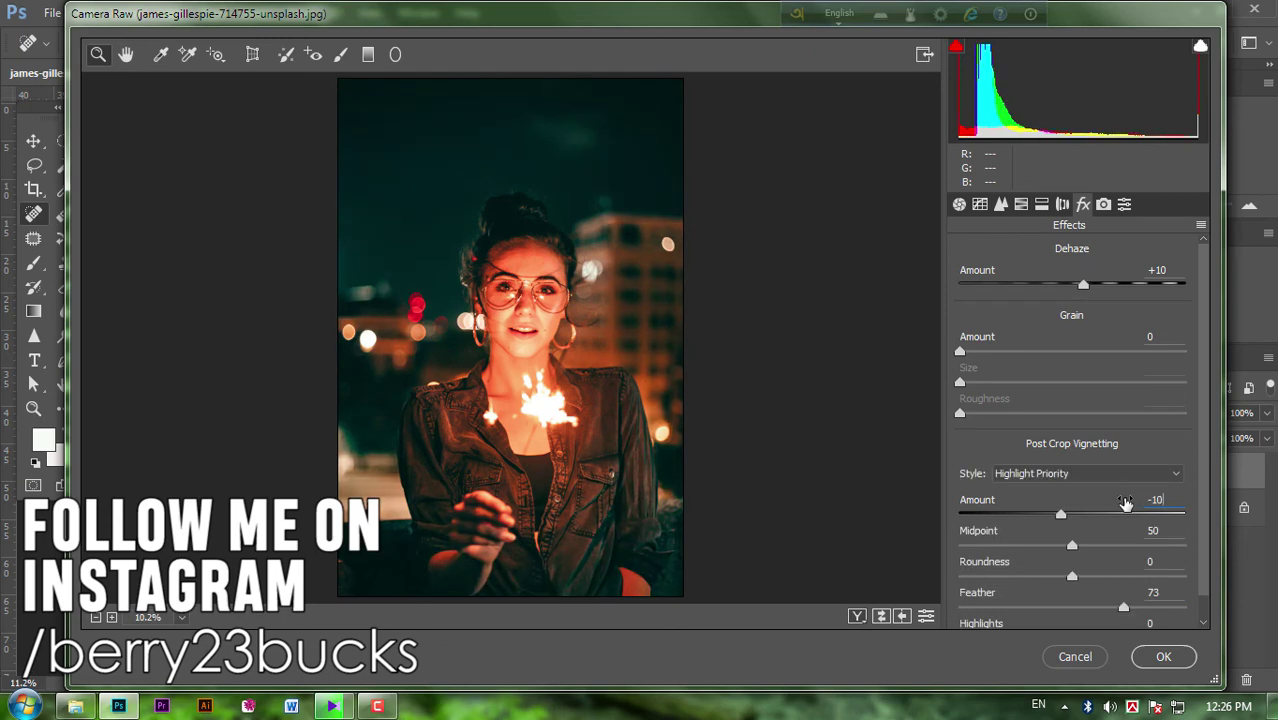
pyautogui.hotkey('ctrl', 'alt', '1')
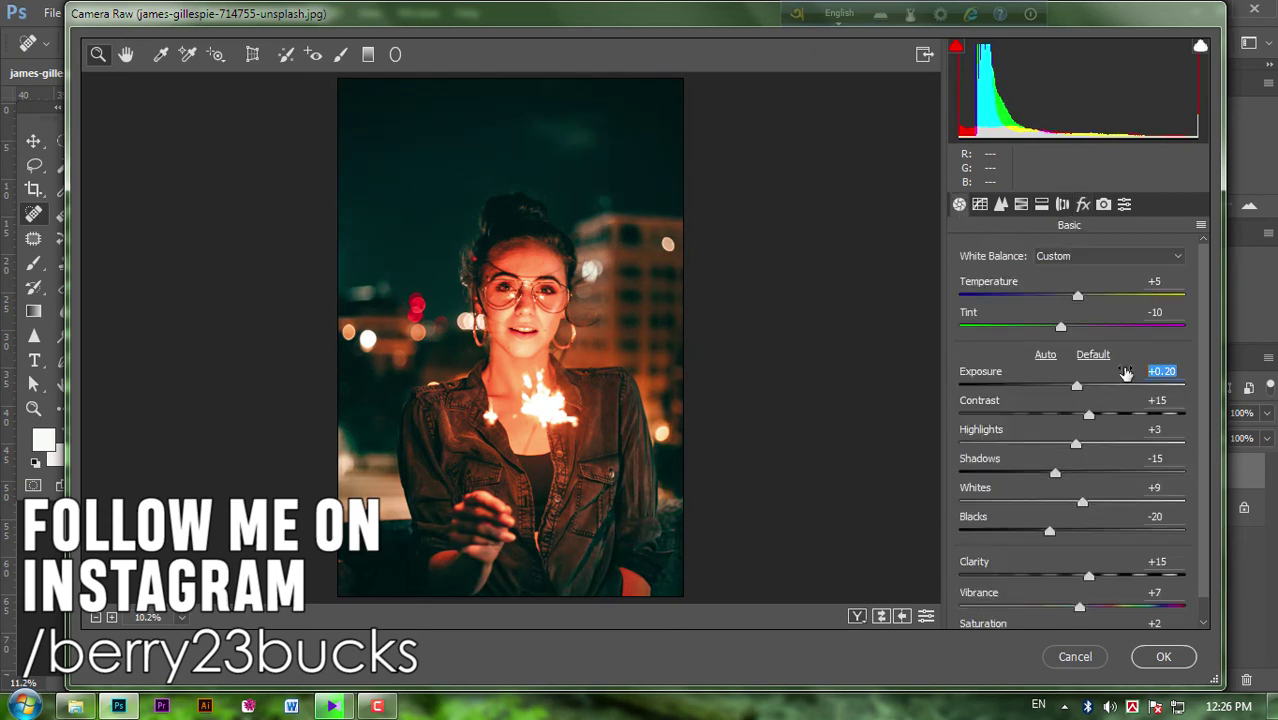
# Step: Brighten Oranges luminance to +18, then set Shadows -14 and Whites +10
pyautogui.click(1022, 205)
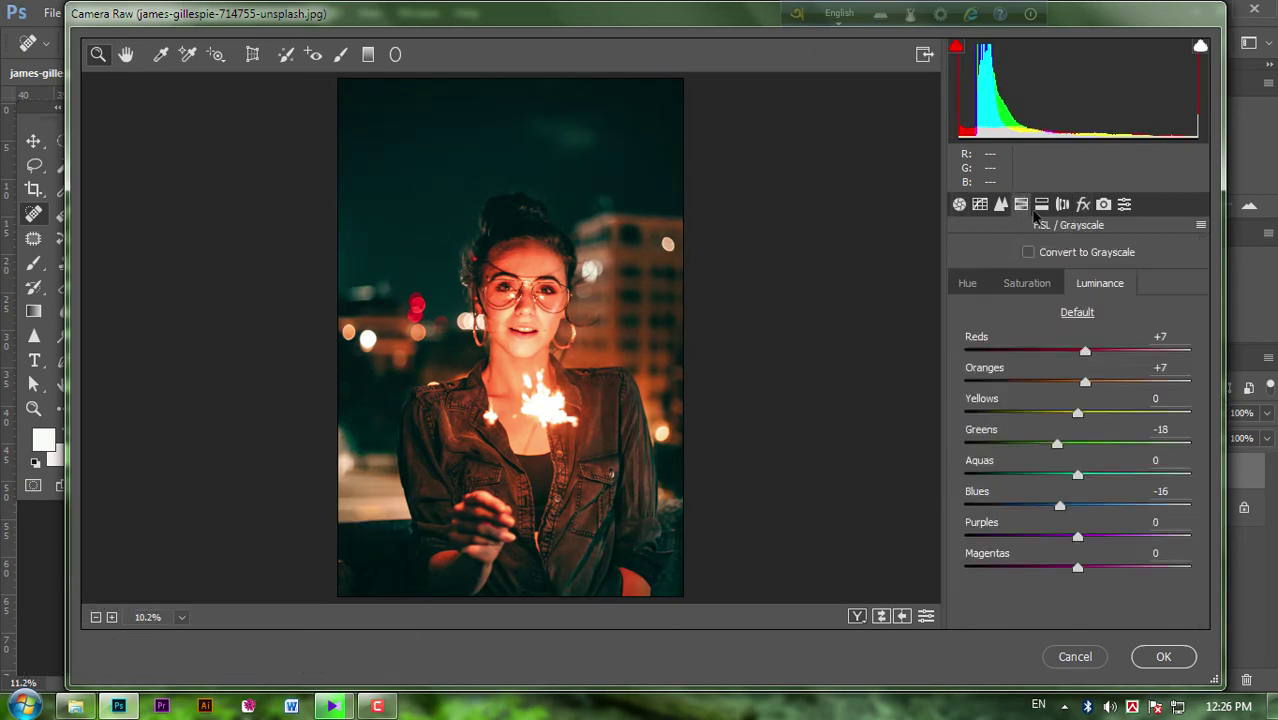
pyautogui.moveTo(1082, 386); pyautogui.dragTo(1099, 387)
pyautogui.click(959, 205)
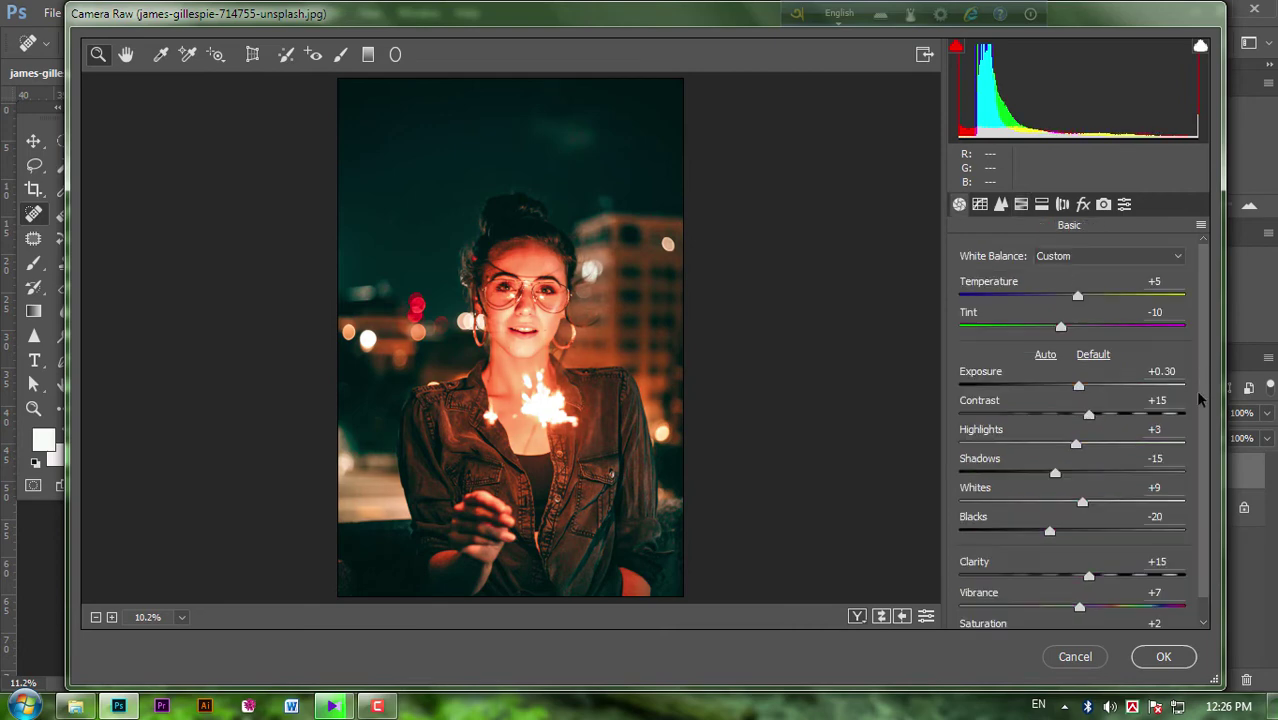
pyautogui.click(1150, 516)
pyautogui.click(1156, 458)
pyautogui.press('Up')
pyautogui.click(1155, 487)
pyautogui.press('Up')
pyautogui.click(1162, 429)
# Step: Compare before/after views of the face and sparkler, then apply the Camera Raw grade
pyautogui.press('q')
pyautogui.click(326, 295)
pyautogui.click(312, 379)
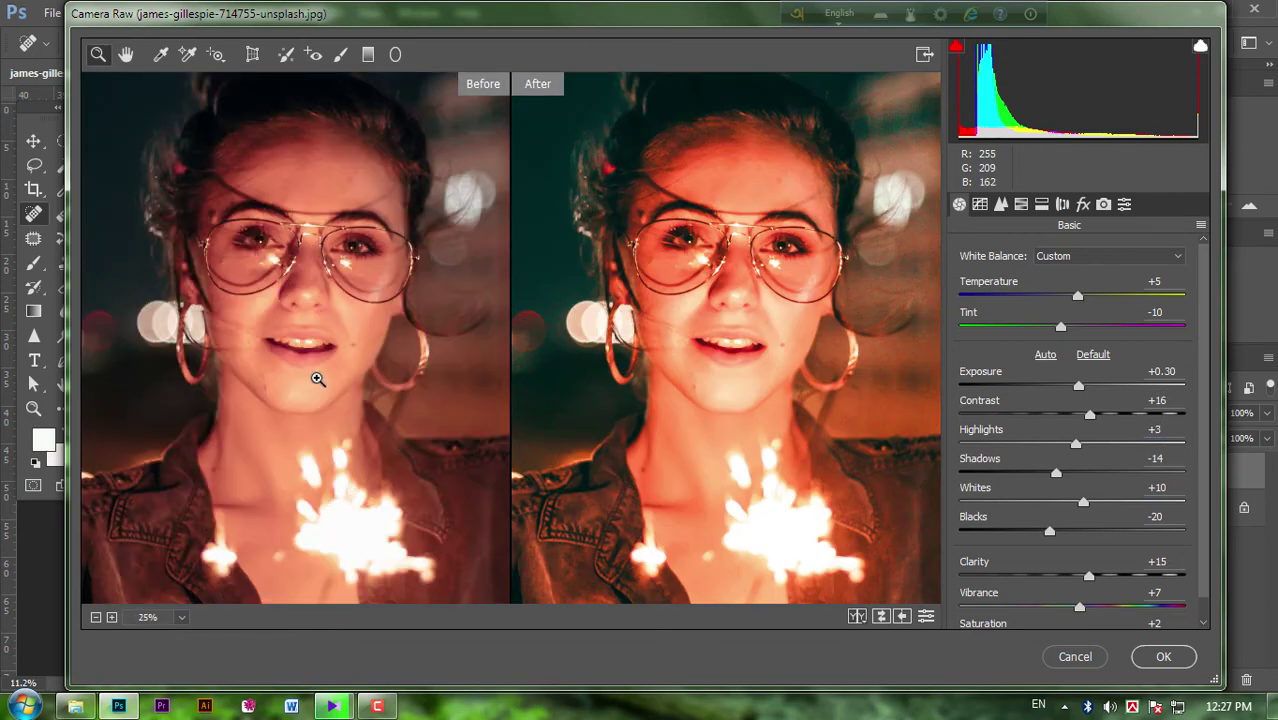
pyautogui.press('h')
pyautogui.moveTo(329, 372)
pyautogui.mouseDown()
pyautogui.moveTo(373, 229)
pyautogui.moveTo(459, 428)
pyautogui.moveTo(402, 371)
pyautogui.moveTo(344, 344)
pyautogui.mouseUp()
pyautogui.moveTo(359, 367)
pyautogui.mouseDown()
pyautogui.moveTo(256, 393)
pyautogui.moveTo(388, 319)
pyautogui.moveTo(775, 456)
pyautogui.moveTo(466, 380)
pyautogui.mouseUp()
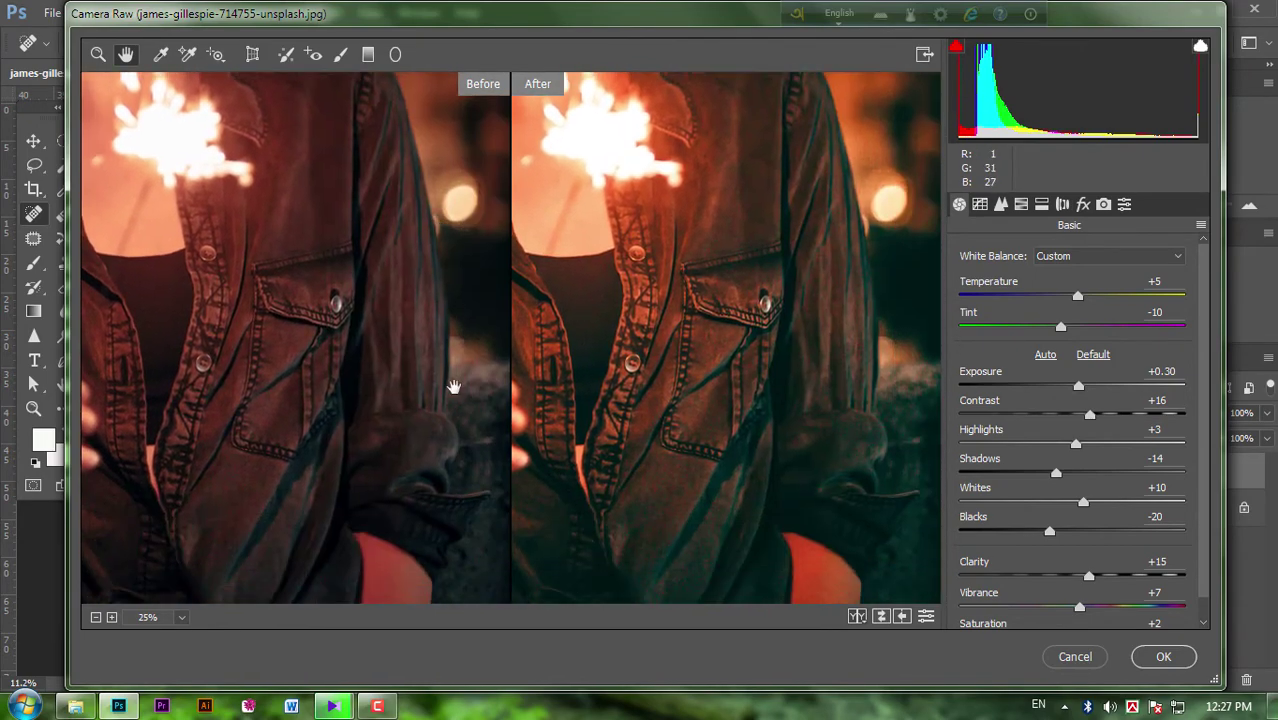
pyautogui.hotkey('ctrl', '0')
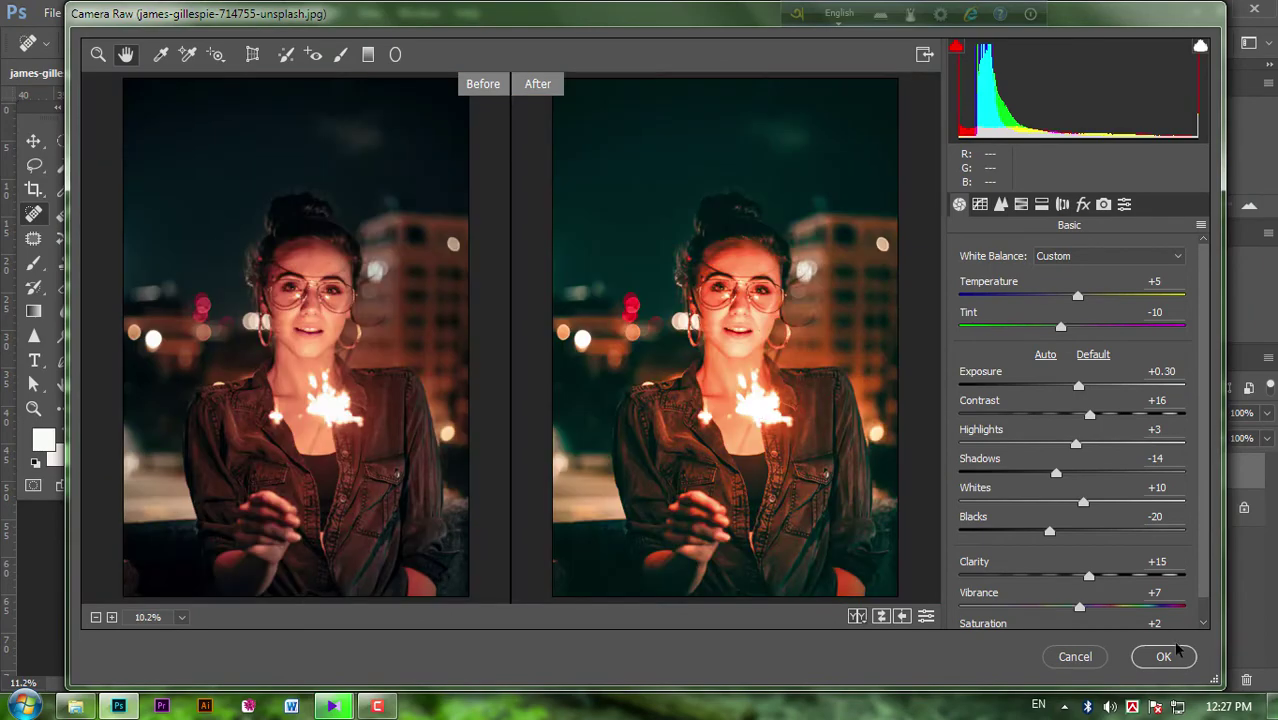
pyautogui.click(1163, 656)
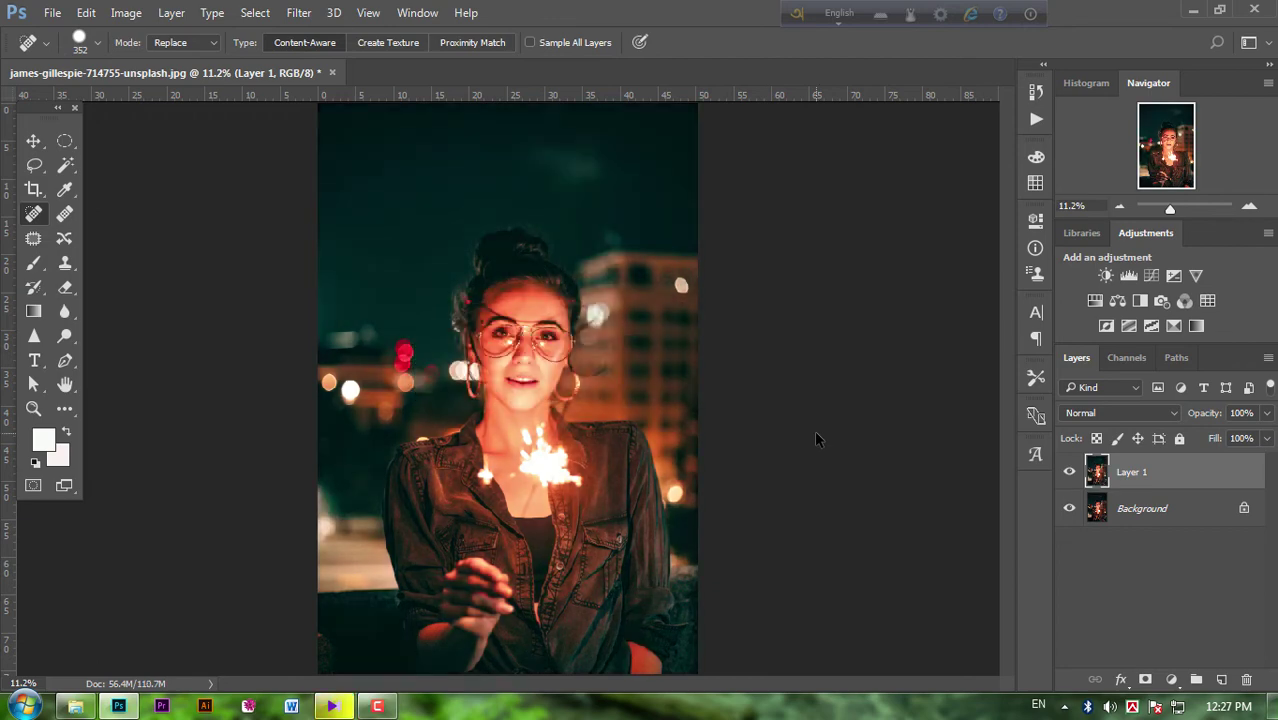
pyautogui.click(1069, 474)
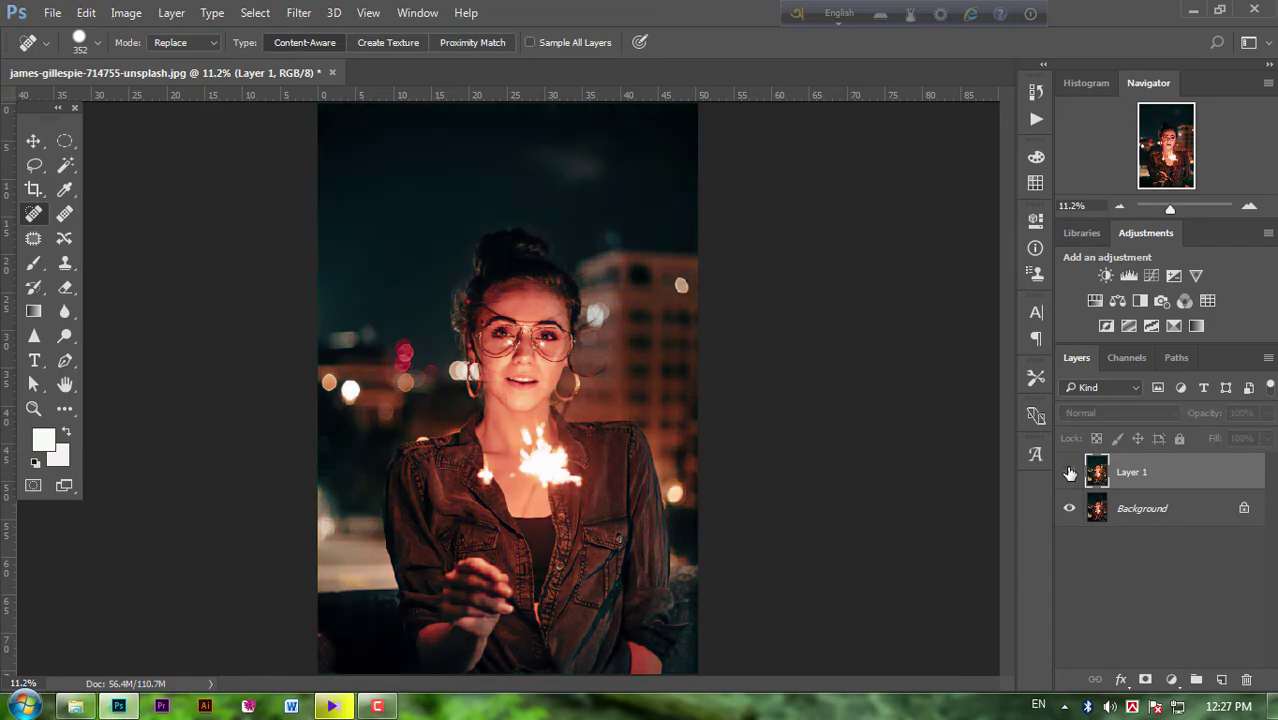
pyautogui.click(1069, 474)
pyautogui.hotkey('ctrl', '+')
pyautogui.hotkey('ctrl', '+')
pyautogui.hotkey('ctrl', '+')
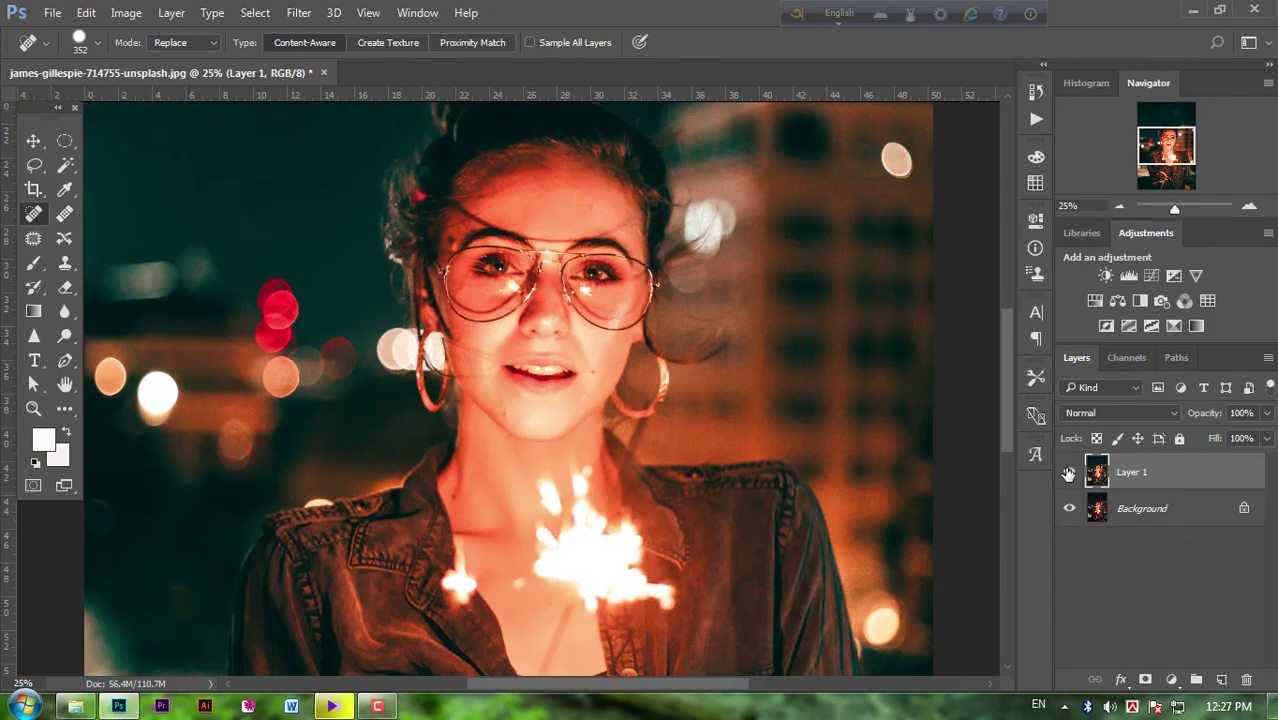
pyautogui.click(1069, 474)
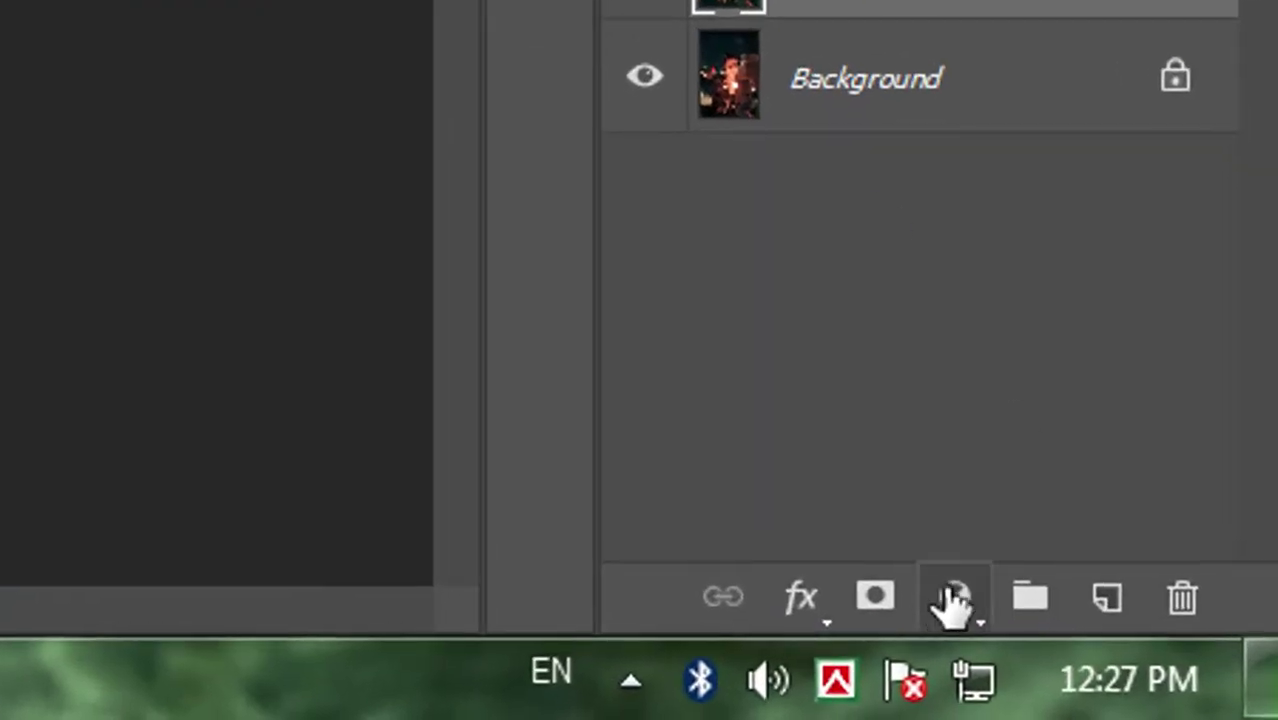
# Step: Add a Gradient Map from the Violet, Orange preset and make its left stop dark navy #051a5d
pyautogui.click(1172, 679)
pyautogui.click(1165, 638)
pyautogui.click(864, 281)
pyautogui.click(938, 171)
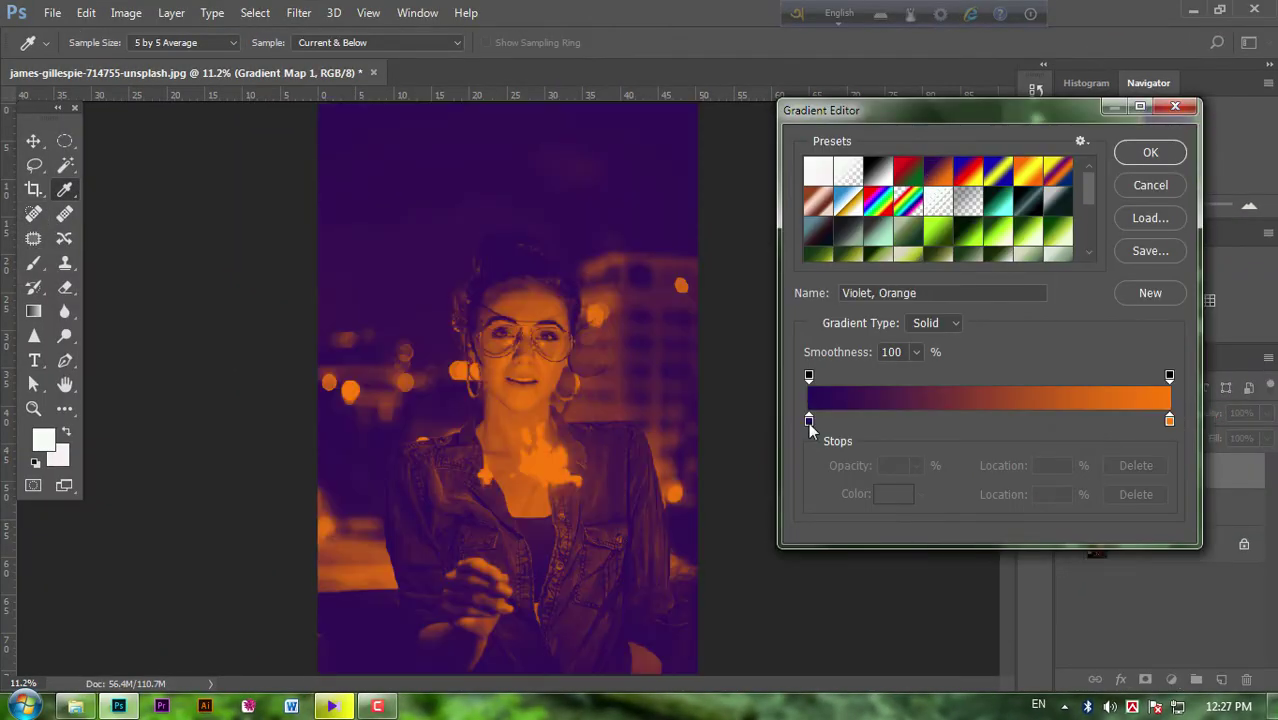
pyautogui.doubleClick(812, 428)
pyautogui.click(1033, 443)
pyautogui.moveTo(979, 499); pyautogui.dragTo(984, 520)
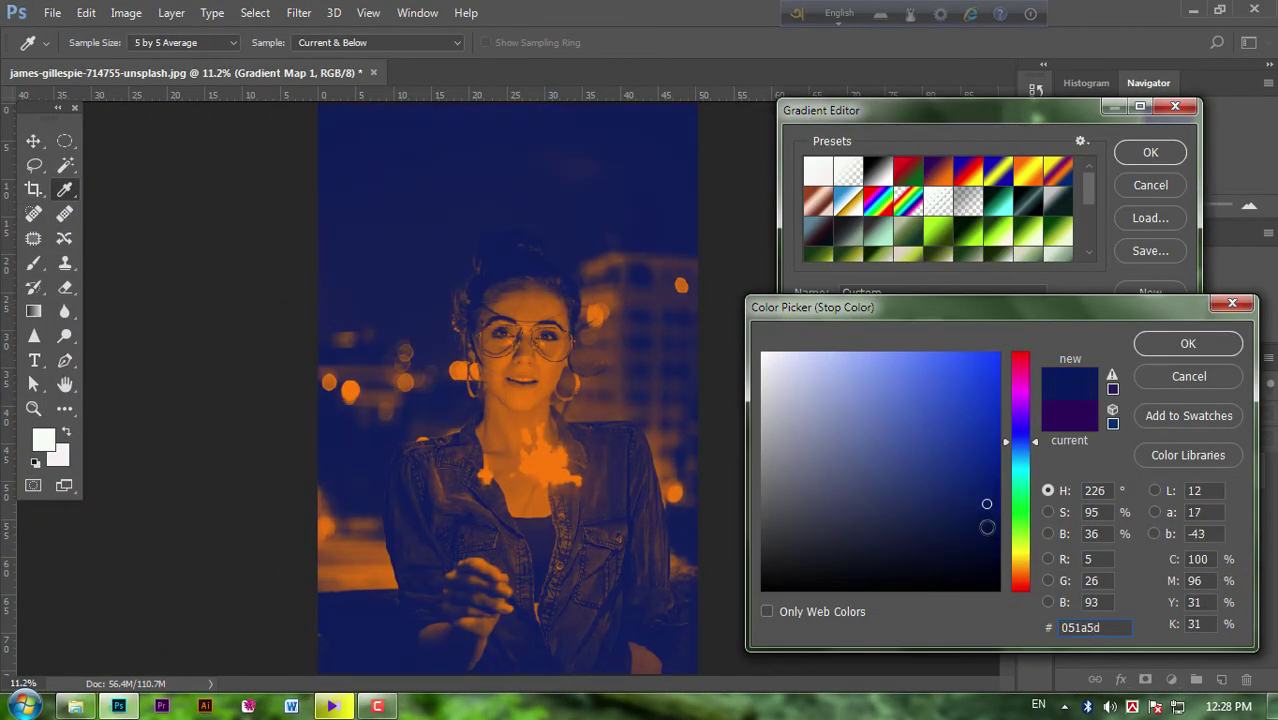
pyautogui.click(1186, 343)
# Step: Set the gradient's right stop to a lighter orange #ff8d21 and keep the edited gradient
pyautogui.click(1169, 420)
pyautogui.click(893, 494)
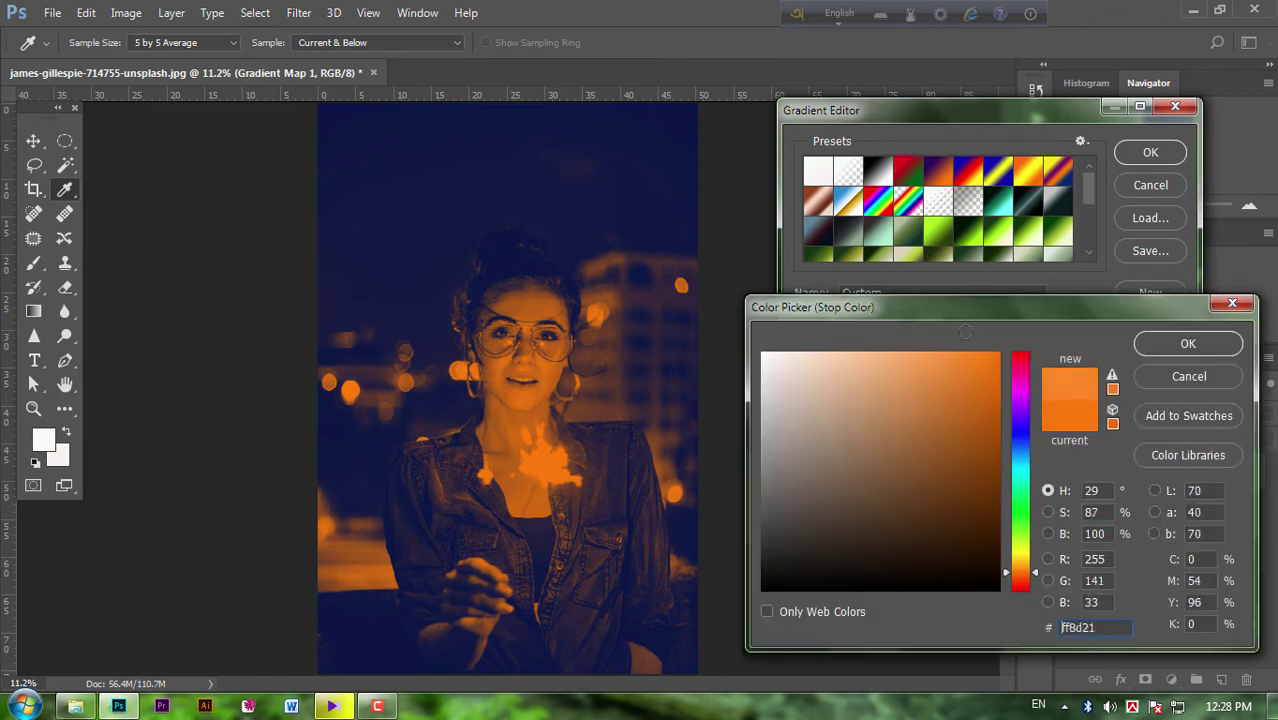
pyautogui.click(962, 352)
pyautogui.click(1188, 343)
pyautogui.click(1150, 152)
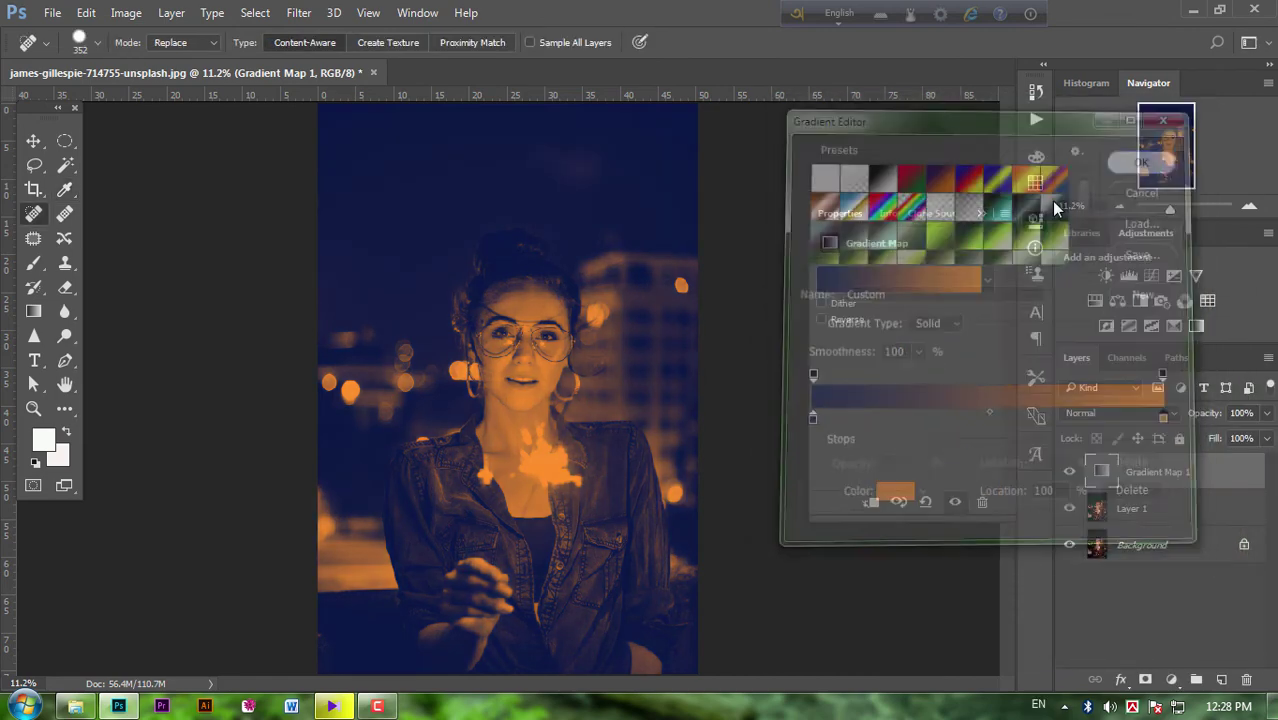
# Step: Blend Gradient Map 1 in Soft Light at 10% opacity
pyautogui.click(1005, 207)
pyautogui.click(1106, 413)
pyautogui.click(1080, 229)
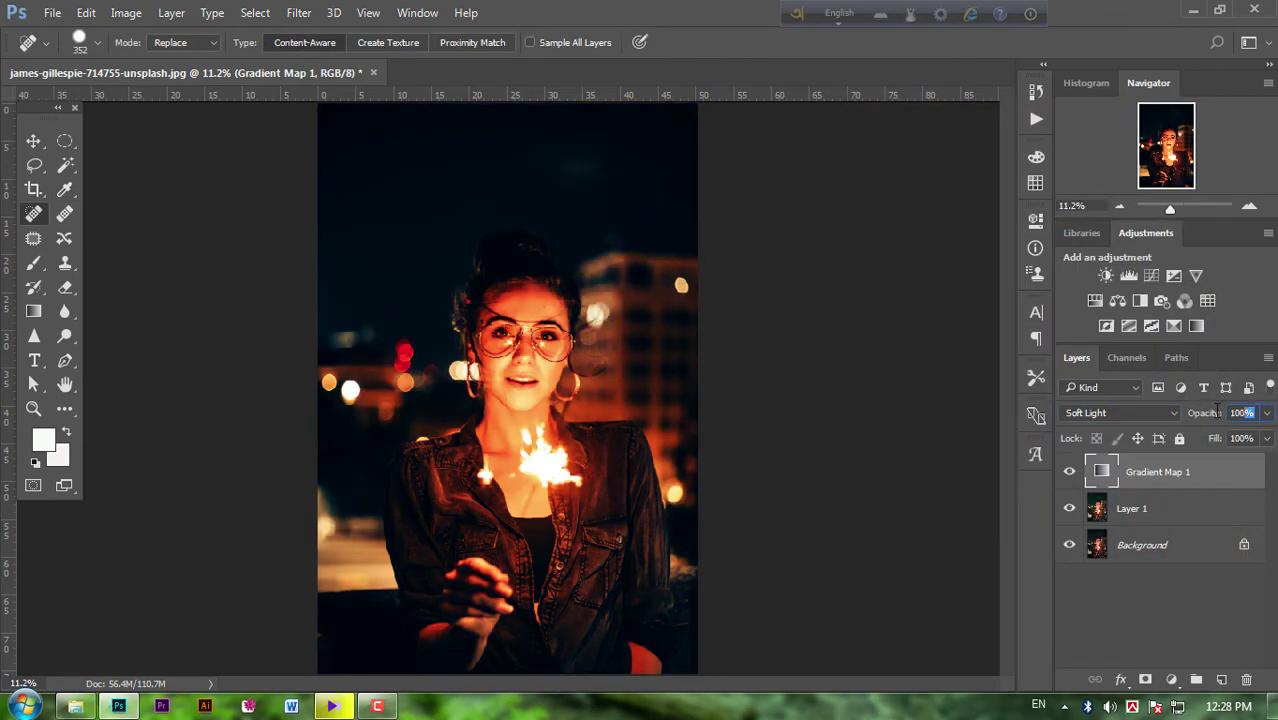
pyautogui.write('10')
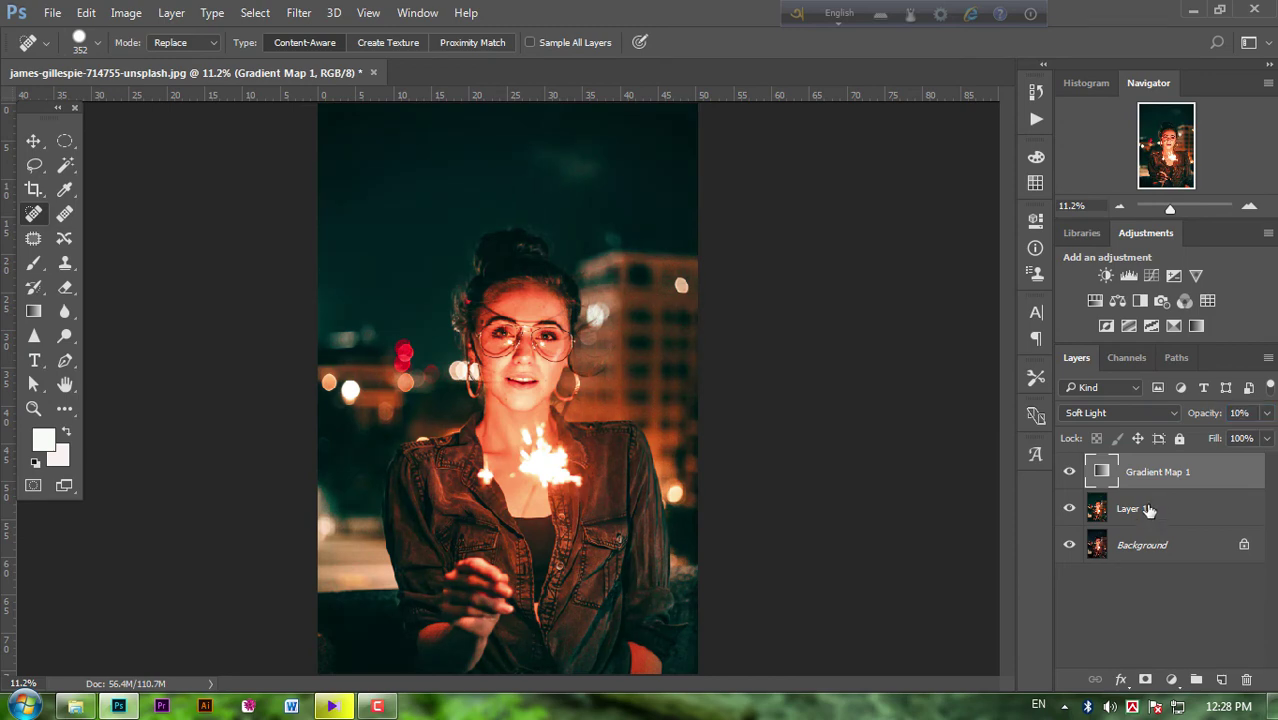
pyautogui.click(1149, 510)
# Step: Add a dark navy #041a62 Solid Color fill blended in Soft Light at very low opacity
pyautogui.click(1171, 680)
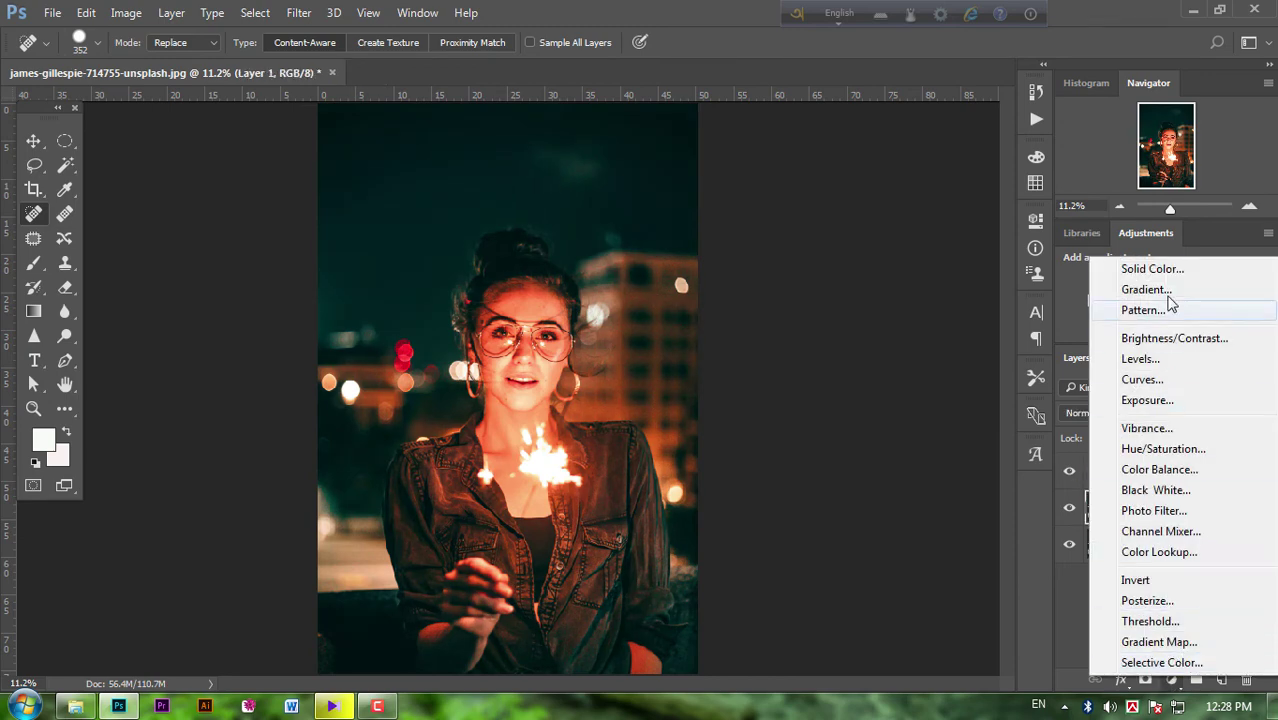
pyautogui.click(1152, 268)
pyautogui.moveTo(1021, 447); pyautogui.dragTo(1026, 443)
pyautogui.click(990, 499)
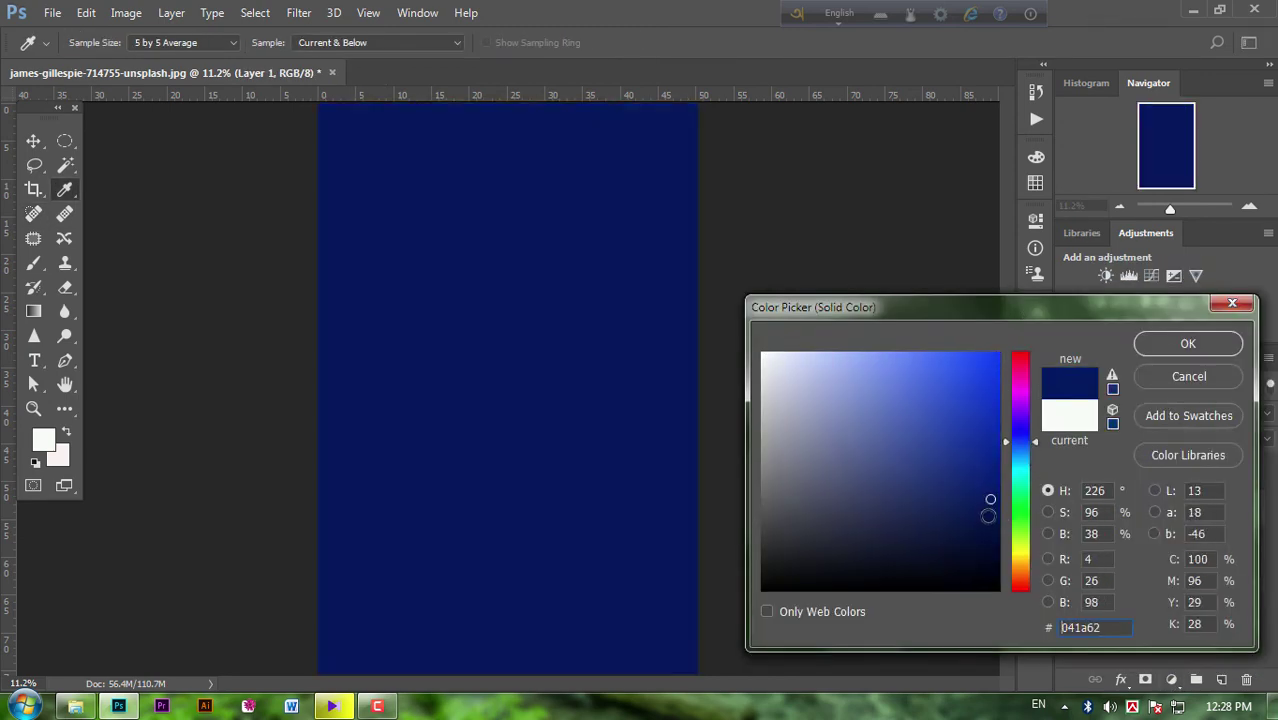
pyautogui.click(1188, 343)
pyautogui.click(1110, 412)
pyautogui.click(1098, 229)
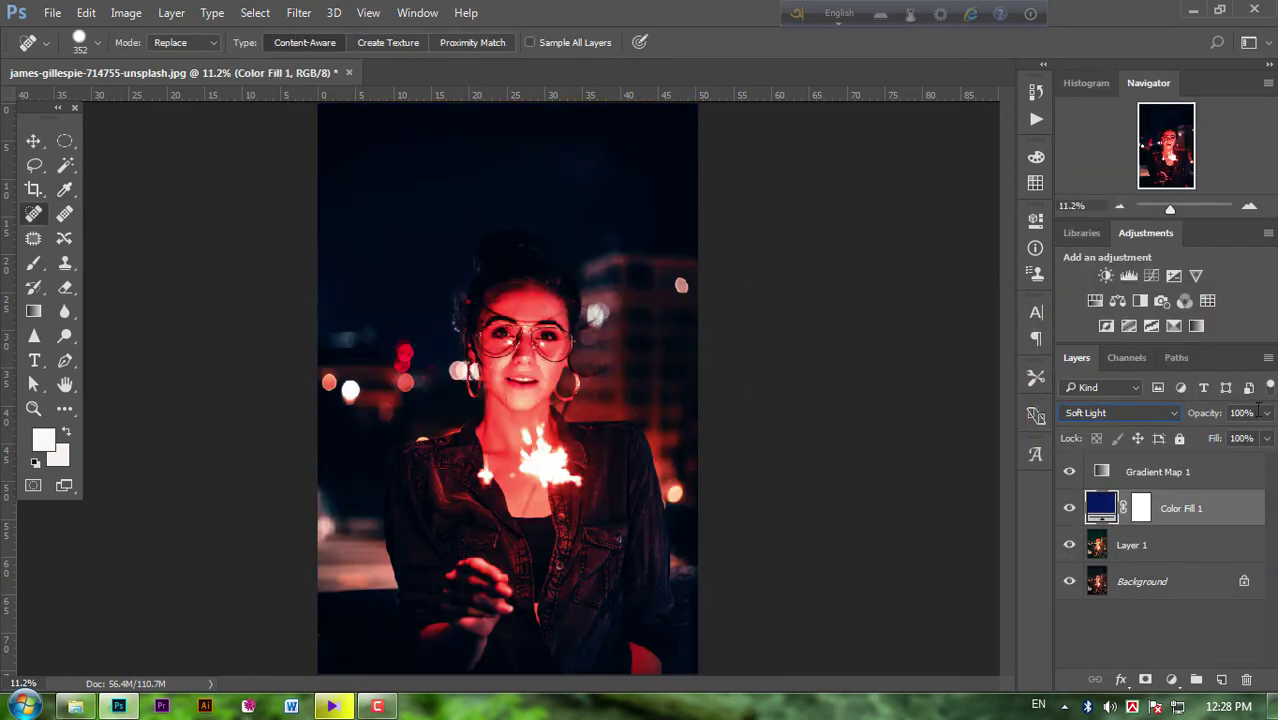
pyautogui.click(1228, 413)
pyautogui.write('0')
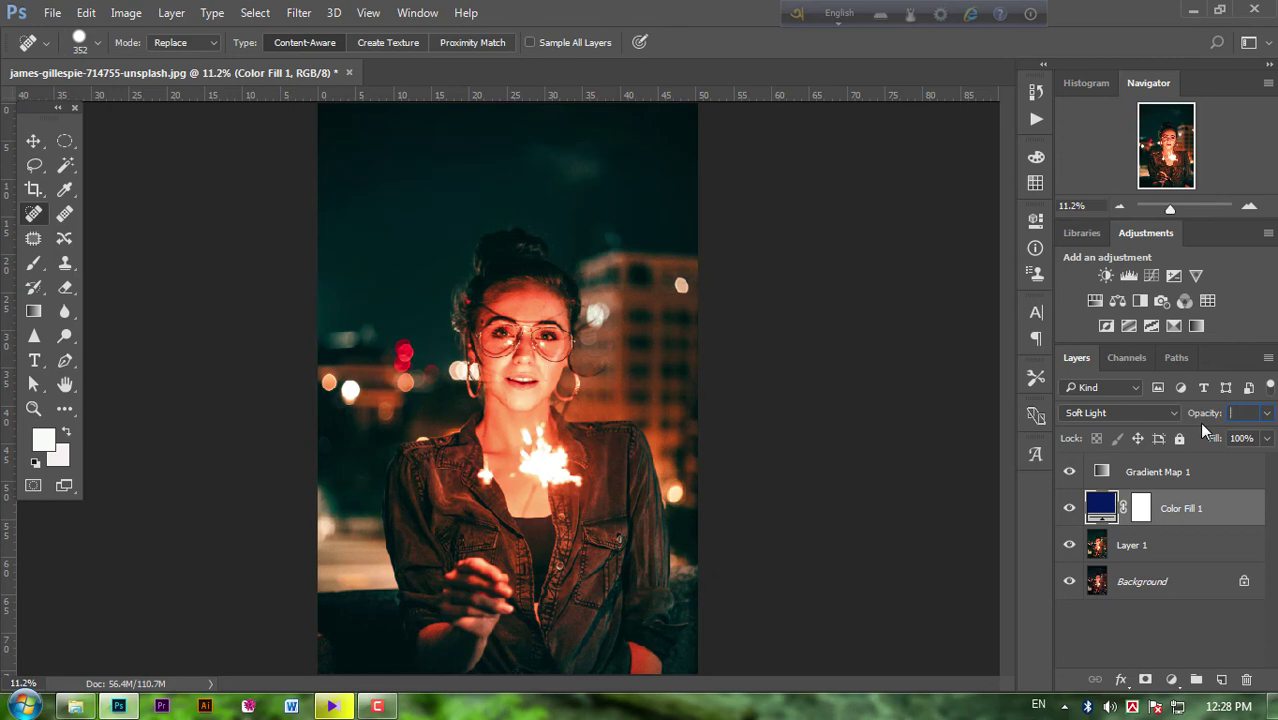
# Step: Add a red Solid Color fill above Layer 1, blended in Soft Light at about 5% opacity
pyautogui.click(1164, 540)
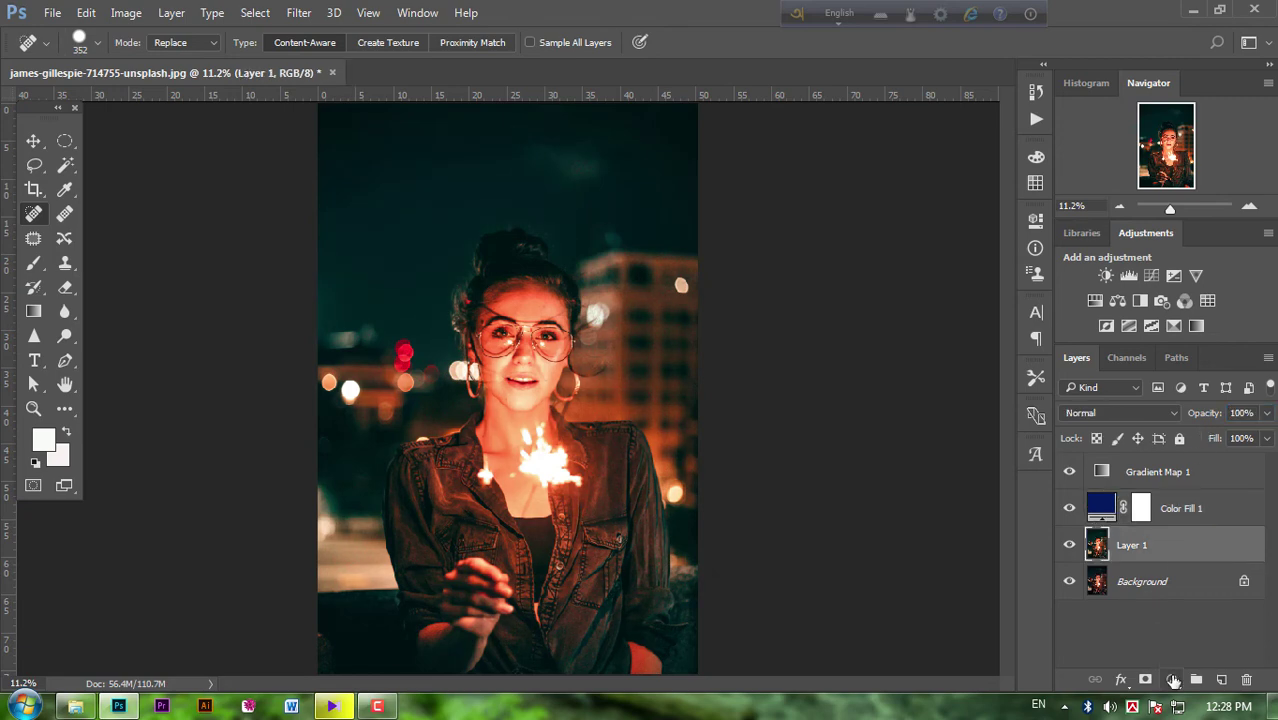
pyautogui.click(1171, 679)
pyautogui.click(1189, 271)
pyautogui.write('ff0000')
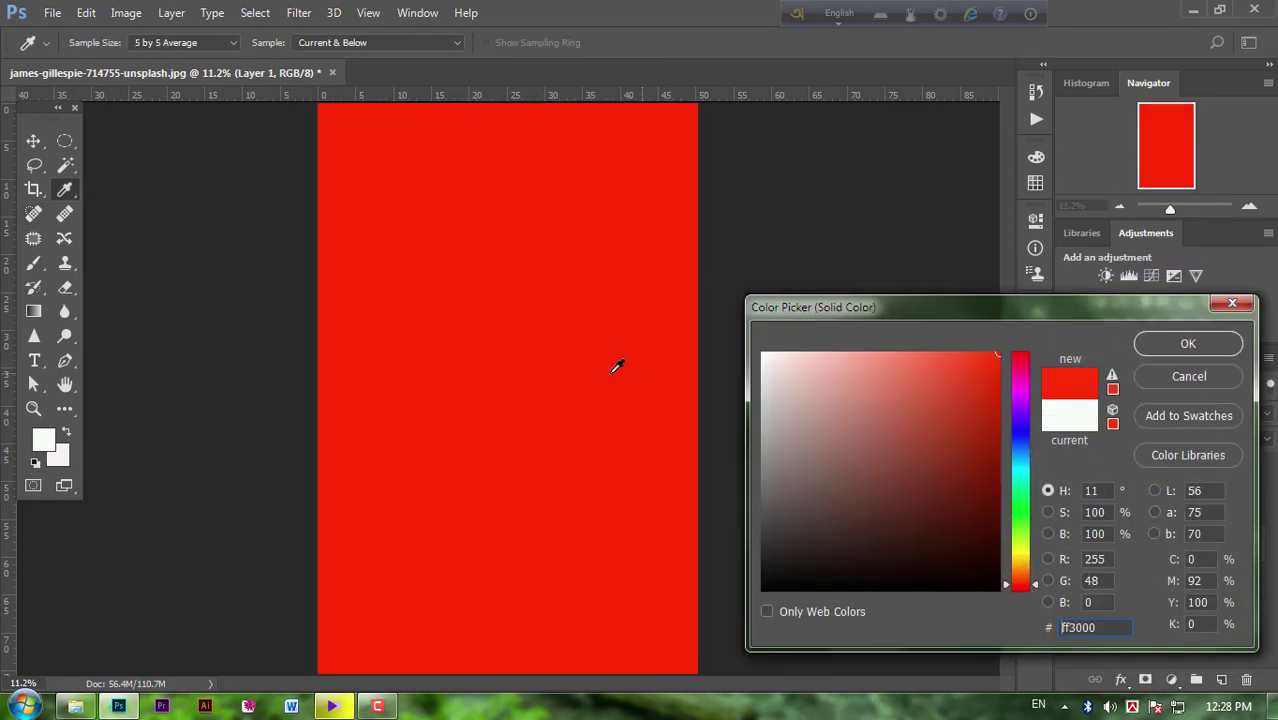
pyautogui.click(1188, 343)
pyautogui.click(1082, 416)
pyautogui.click(1092, 236)
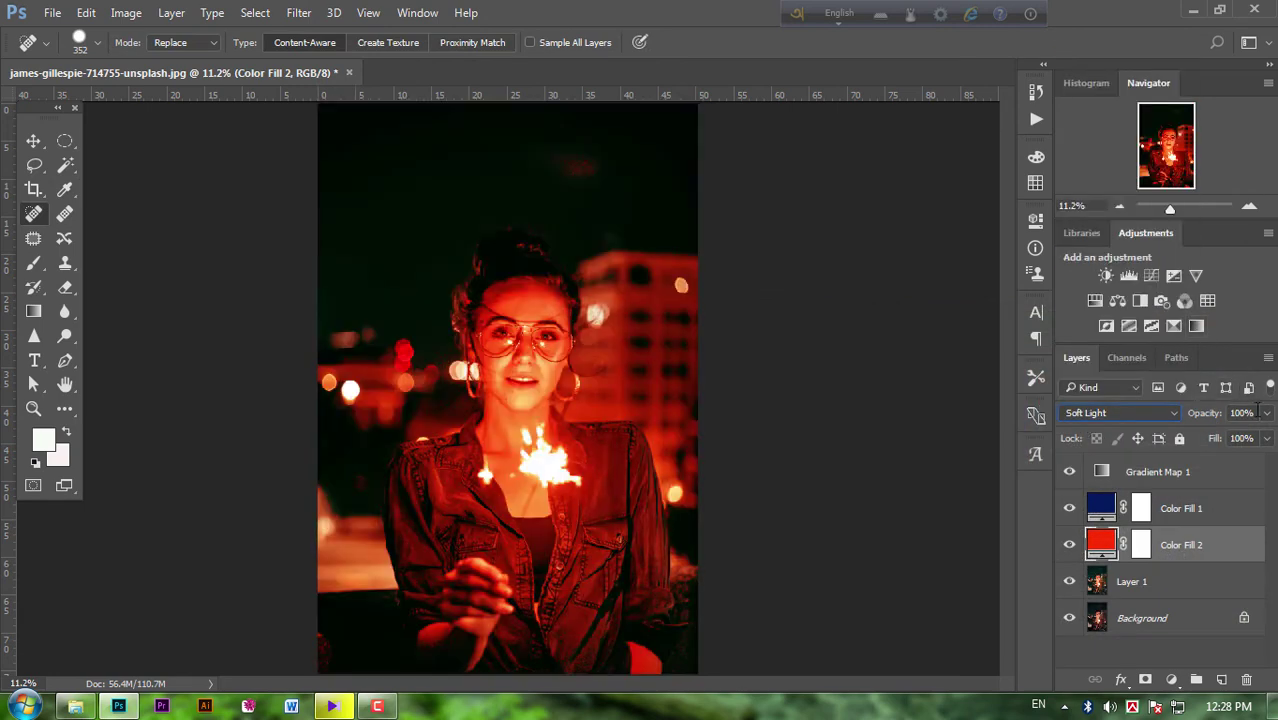
pyautogui.write('5')
pyautogui.write('6')
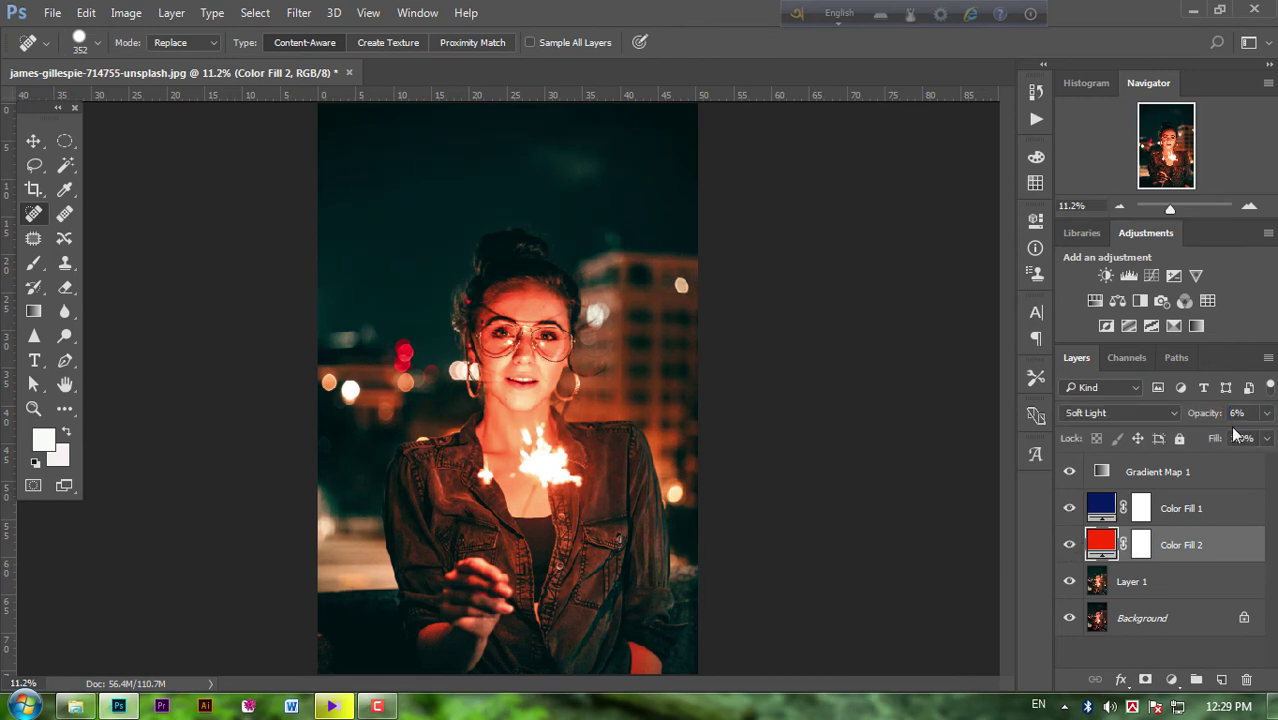
# Step: Group the layers from Gradient Map 1 down to Layer 1 into Group 1
pyautogui.click(1172, 581)
pyautogui.keyDown('shift'); pyautogui.click(1192, 471); pyautogui.keyUp('shift')
pyautogui.hotkey('ctrl', 'g')
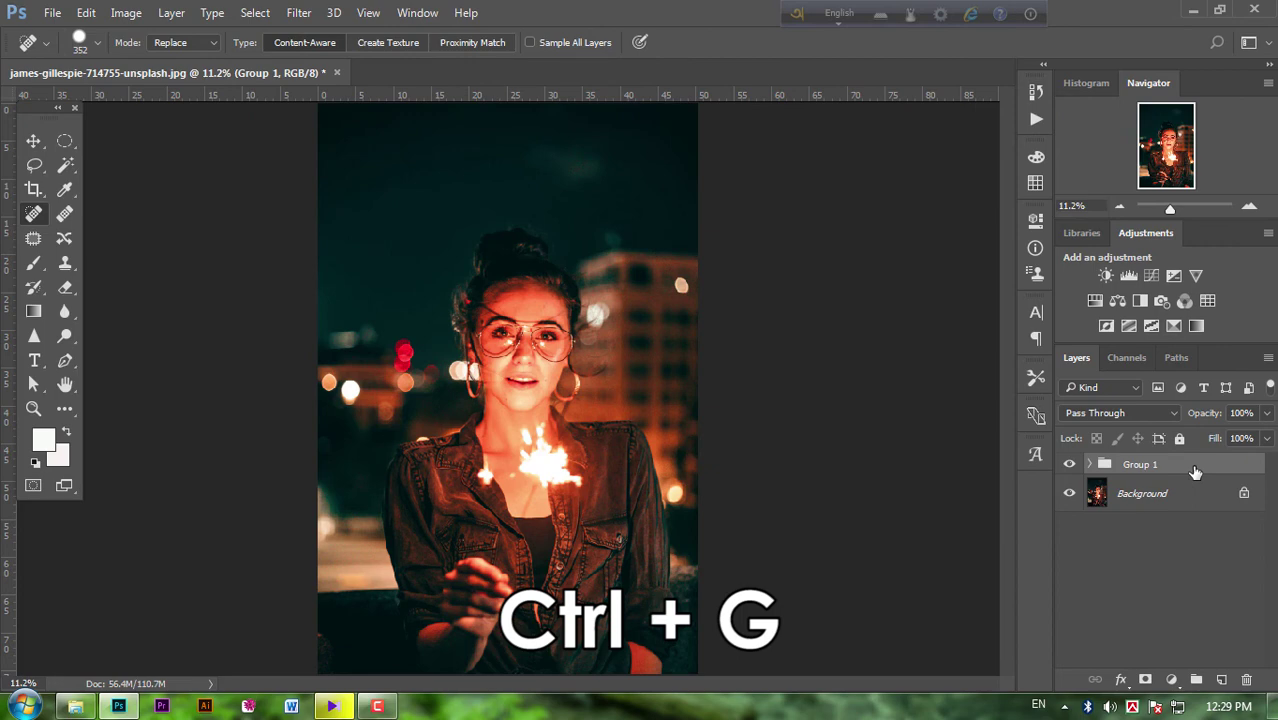
# Step: Stamp all visible layers into Layer 2, compare before/after, and zoom in on the result
pyautogui.hotkey('ctrl', 'alt', 'shift', 'e')
pyautogui.keyDown('alt'); pyautogui.click(1069, 530); pyautogui.keyUp('alt')
pyautogui.keyDown('alt'); pyautogui.click(1069, 530); pyautogui.keyUp('alt')
pyautogui.keyDown('alt'); pyautogui.click(1069, 530); pyautogui.keyUp('alt')
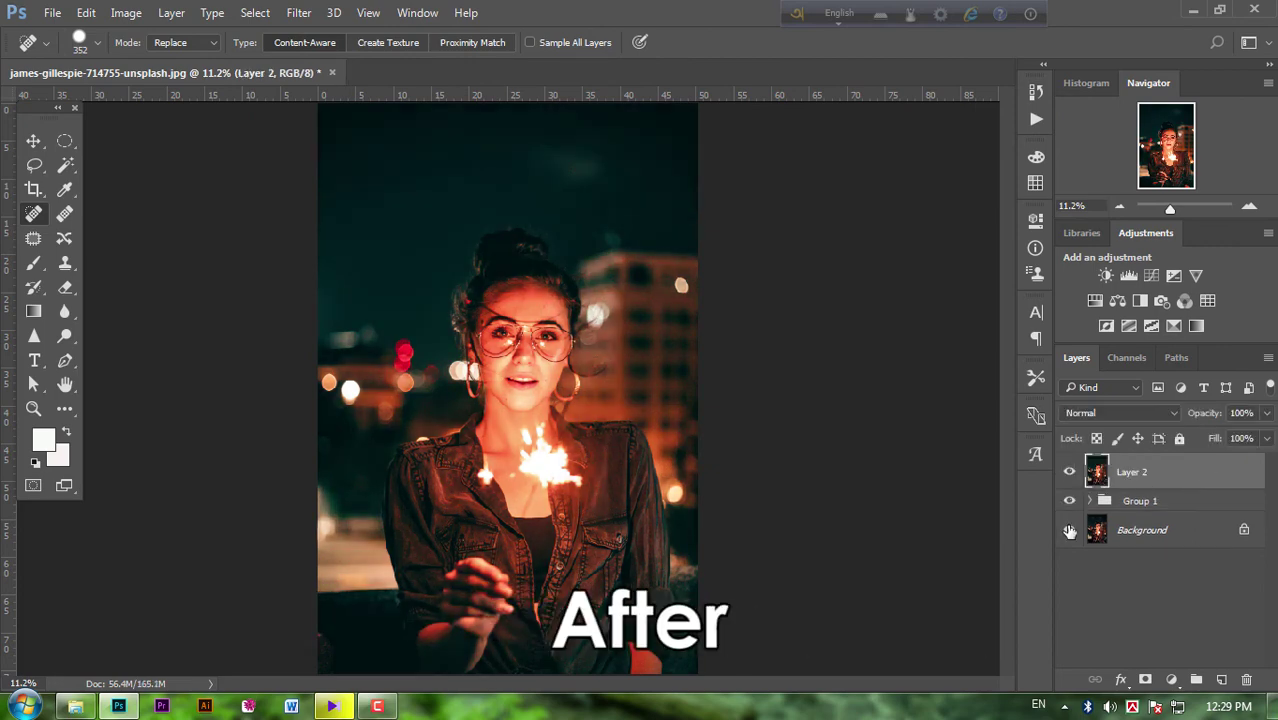
pyautogui.hotkey('ctrl', '+')
pyautogui.hotkey('ctrl', '+')
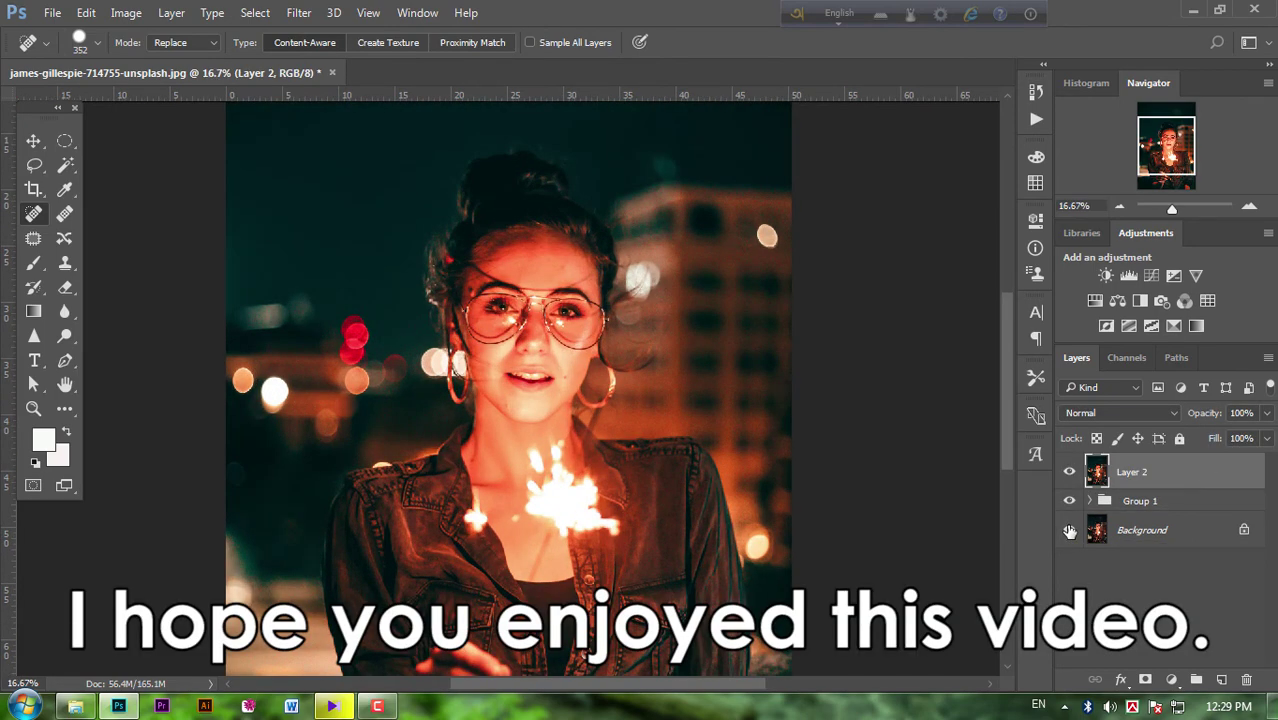